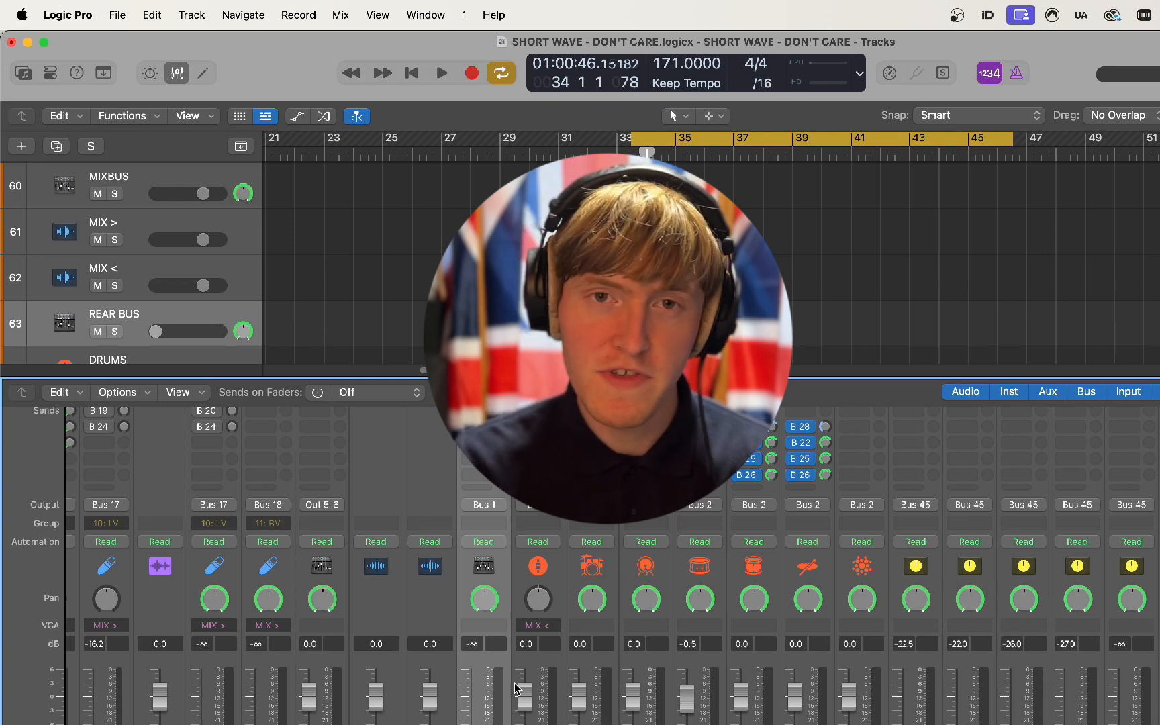
Step: Select the MIXBUS channel strip in the mixer
{"action": "scroll", "coordinate": [526, 610], "scroll_direction": "up", "scroll_amount": 5}
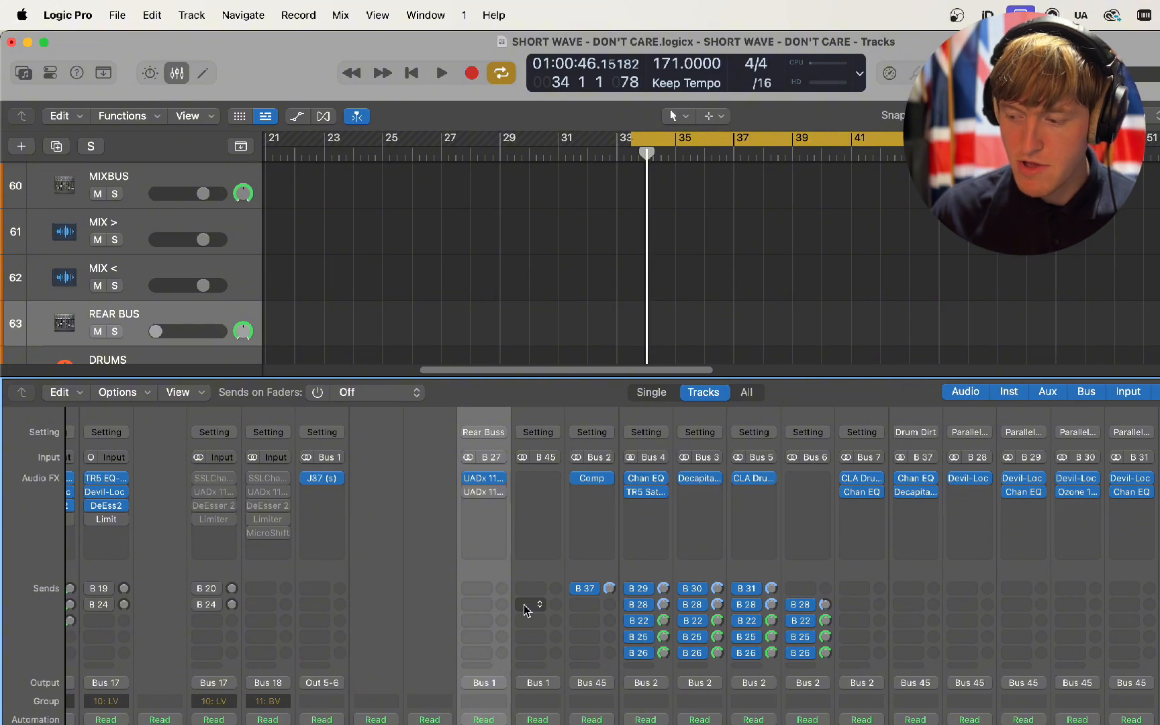
{"action": "scroll", "coordinate": [525, 610], "scroll_direction": "down", "scroll_amount": 3}
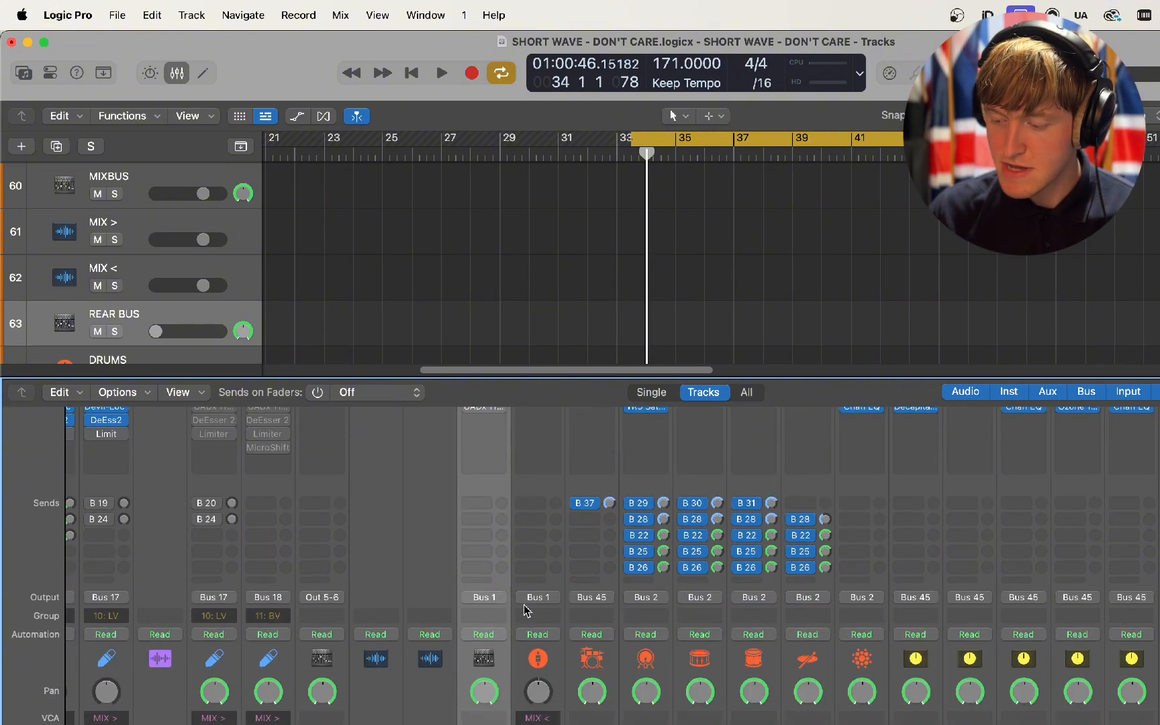
{"action": "scroll", "coordinate": [526, 609], "scroll_direction": "left", "scroll_amount": 2}
{"action": "scroll", "coordinate": [525, 610], "scroll_direction": "up", "scroll_amount": 3}
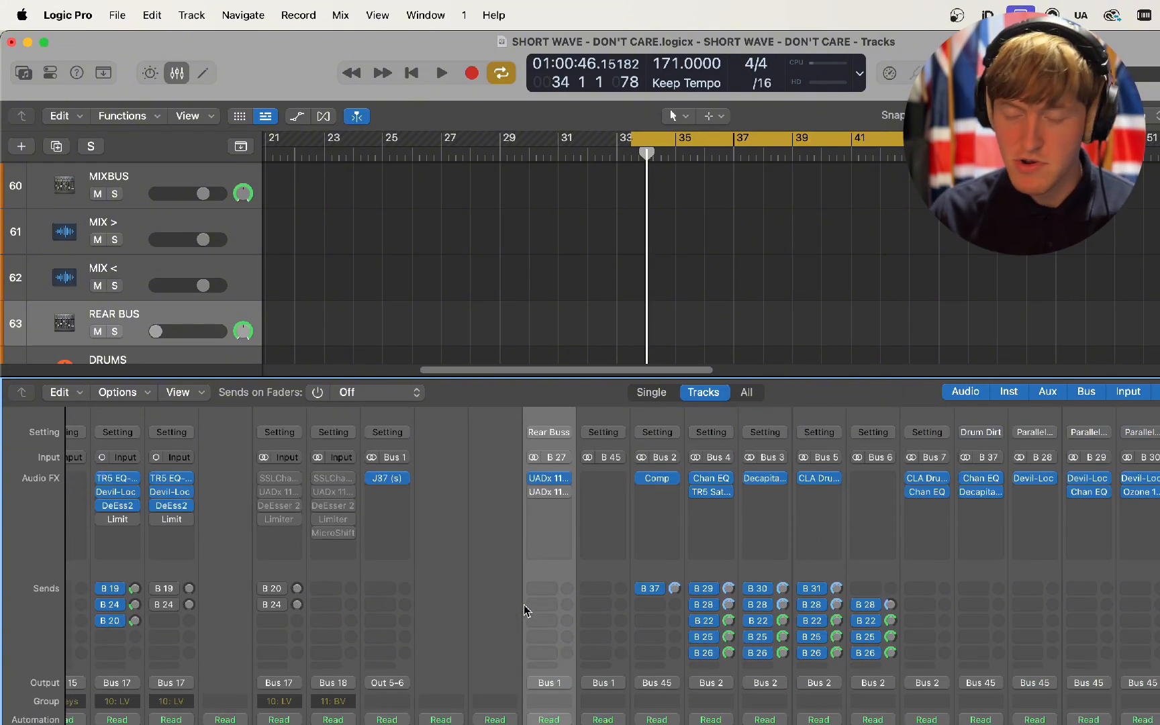
{"action": "scroll", "coordinate": [526, 609], "scroll_direction": "down", "scroll_amount": 3}
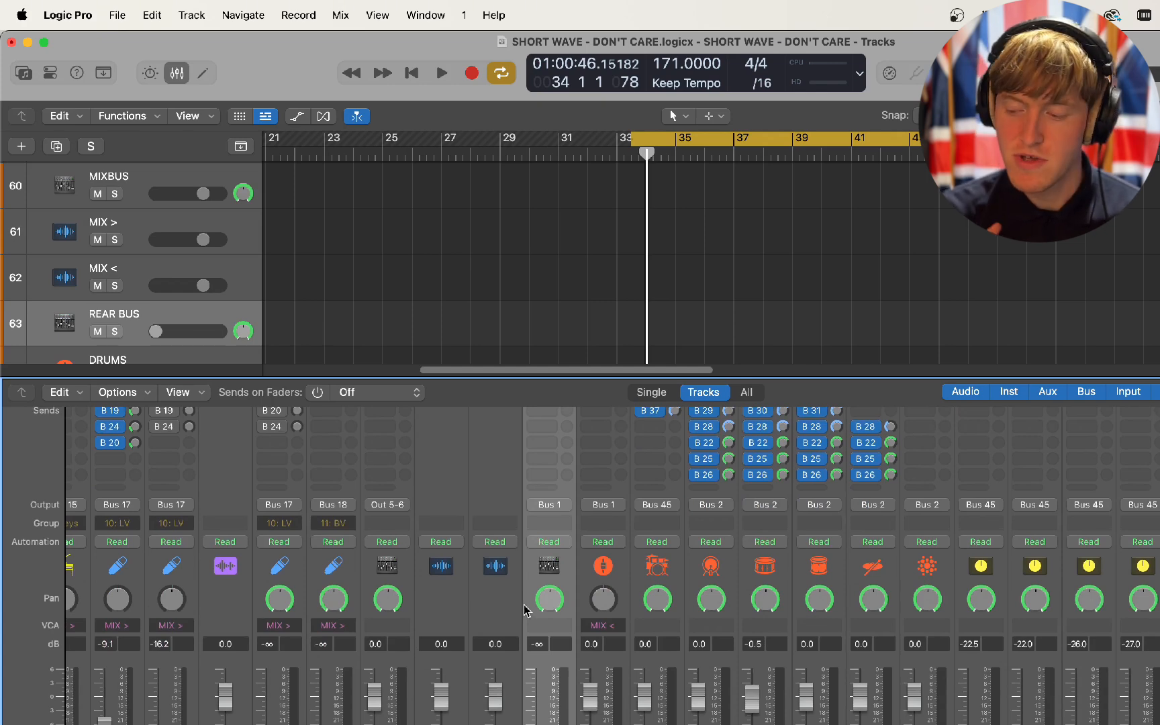
{"action": "left_click", "coordinate": [398, 663]}
{"action": "scroll", "coordinate": [396, 664], "scroll_direction": "left", "scroll_amount": 2}
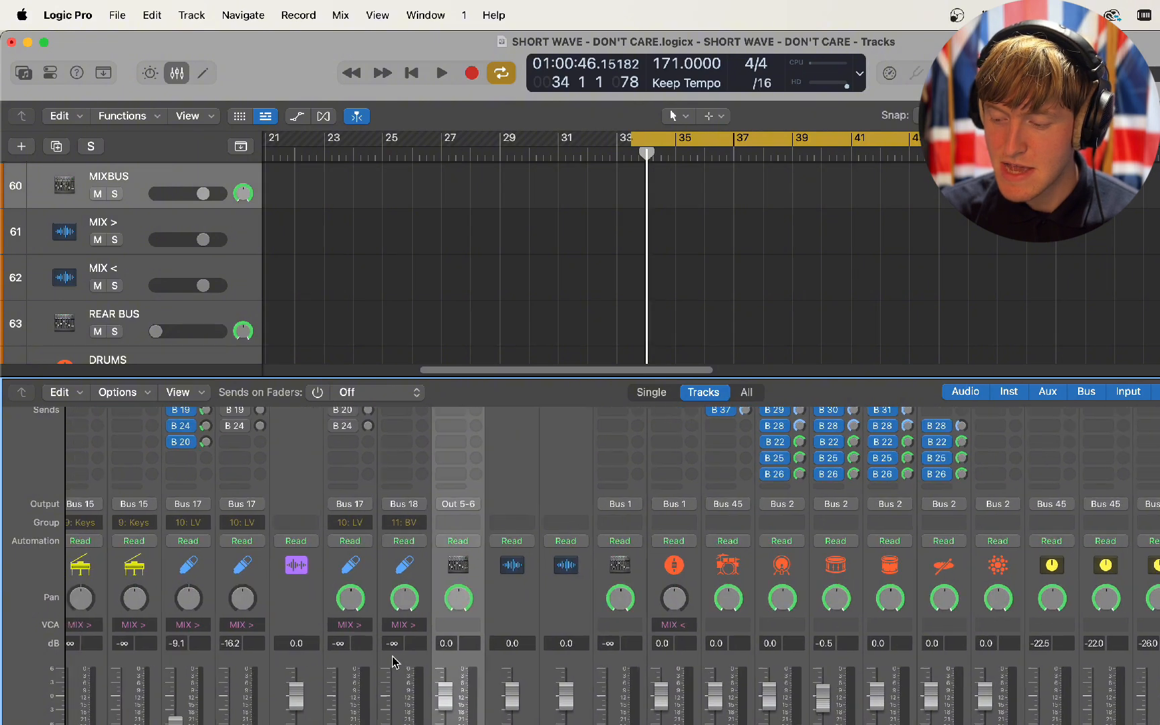
Step: Inspect the MIXBUS channel's signal chain and its input source options, leaving the input assignment as it is
{"action": "scroll", "coordinate": [395, 662], "scroll_direction": "up", "scroll_amount": 3}
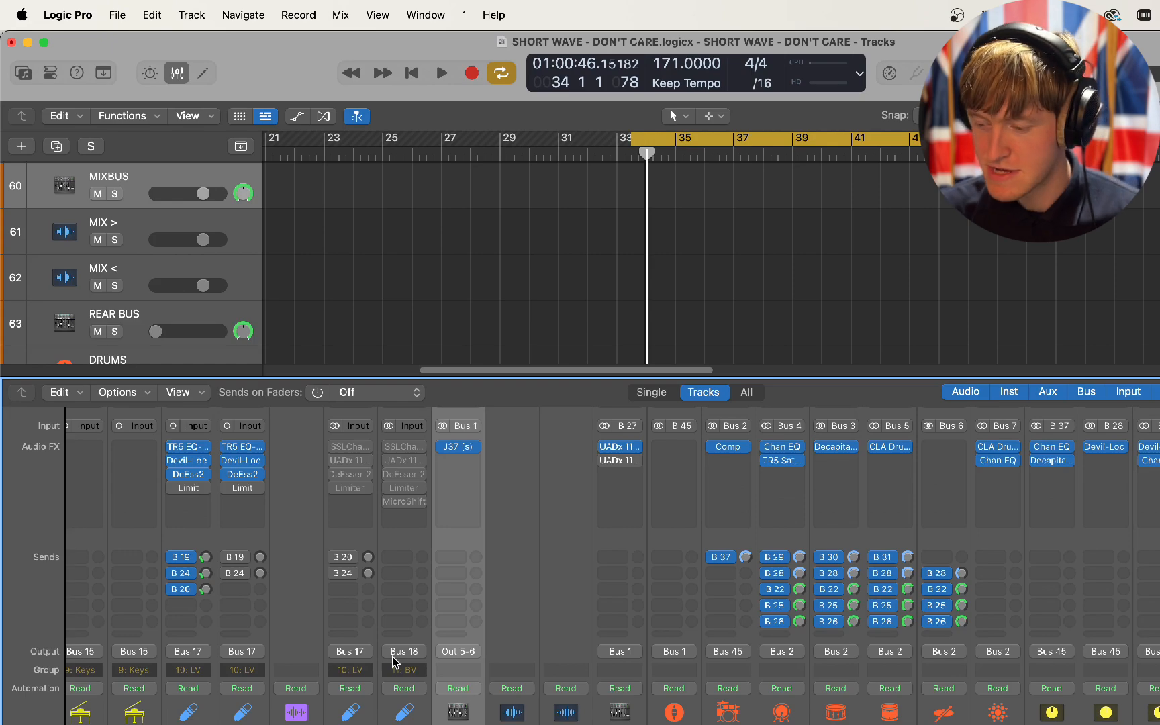
{"action": "scroll", "coordinate": [403, 651], "scroll_direction": "up", "scroll_amount": 2}
{"action": "scroll", "coordinate": [474, 565], "scroll_direction": "down", "scroll_amount": 8}
{"action": "scroll", "coordinate": [484, 584], "scroll_direction": "up", "scroll_amount": 10}
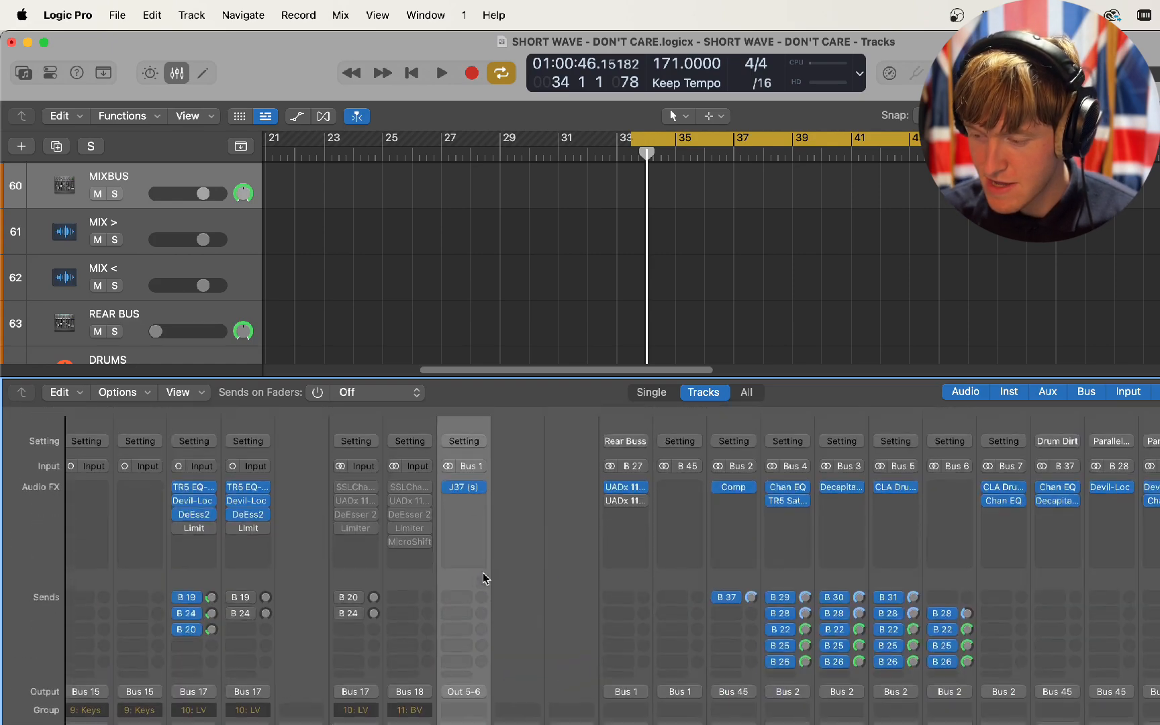
{"action": "scroll", "coordinate": [486, 578], "scroll_direction": "down", "scroll_amount": 1}
{"action": "left_click", "coordinate": [466, 458]}
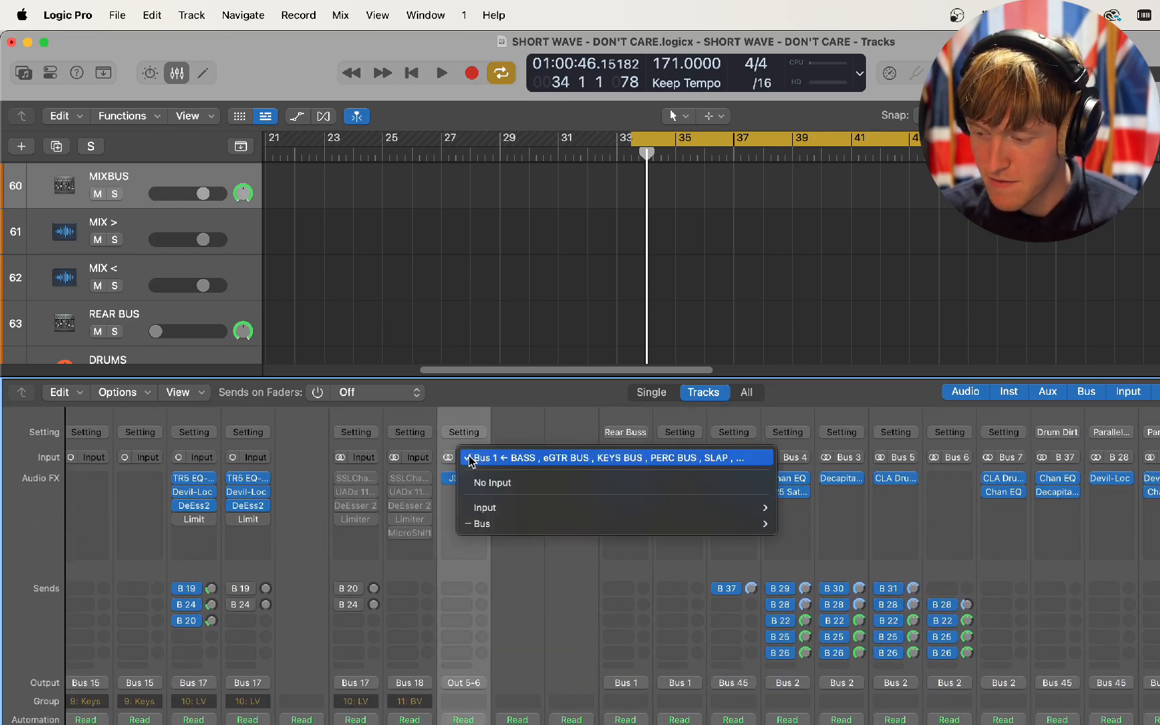
{"action": "left_click", "coordinate": [537, 560]}
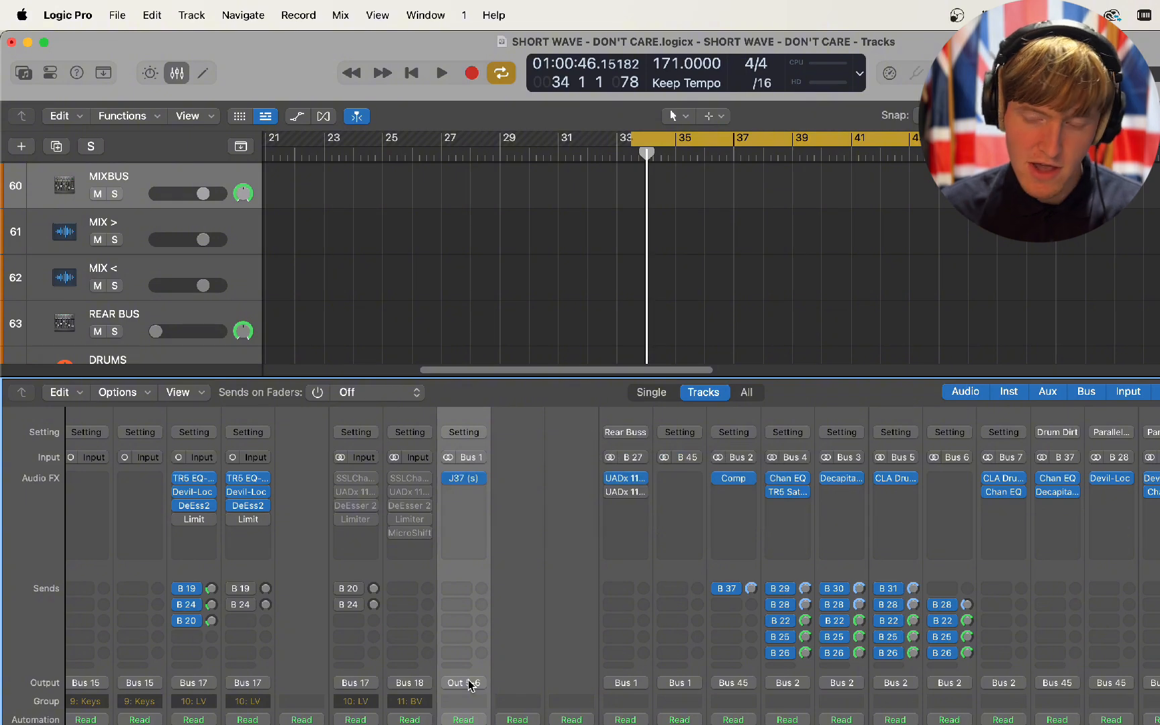
Step: Review the output and bus destinations available to the MIXBUS channel without changing its output
{"action": "left_click", "coordinate": [470, 684]}
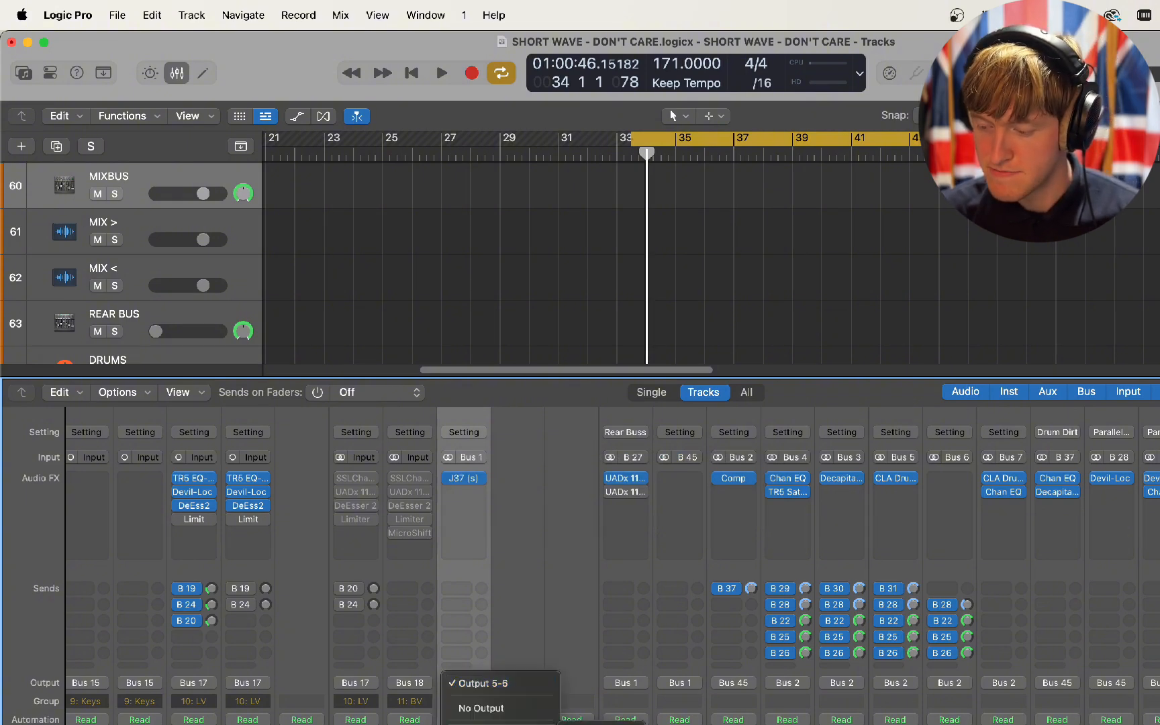
{"action": "mouse_move", "coordinate": [484, 722]}
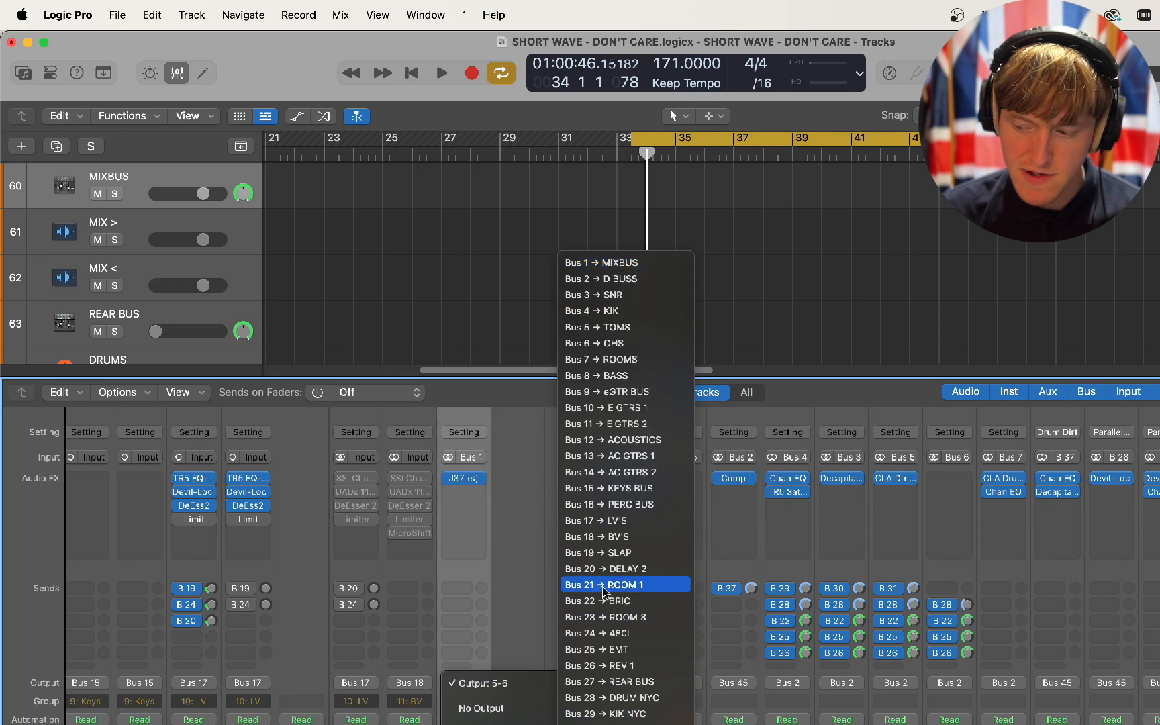
{"action": "left_click", "coordinate": [525, 587]}
{"action": "scroll", "coordinate": [711, 650], "scroll_direction": "down", "scroll_amount": 5}
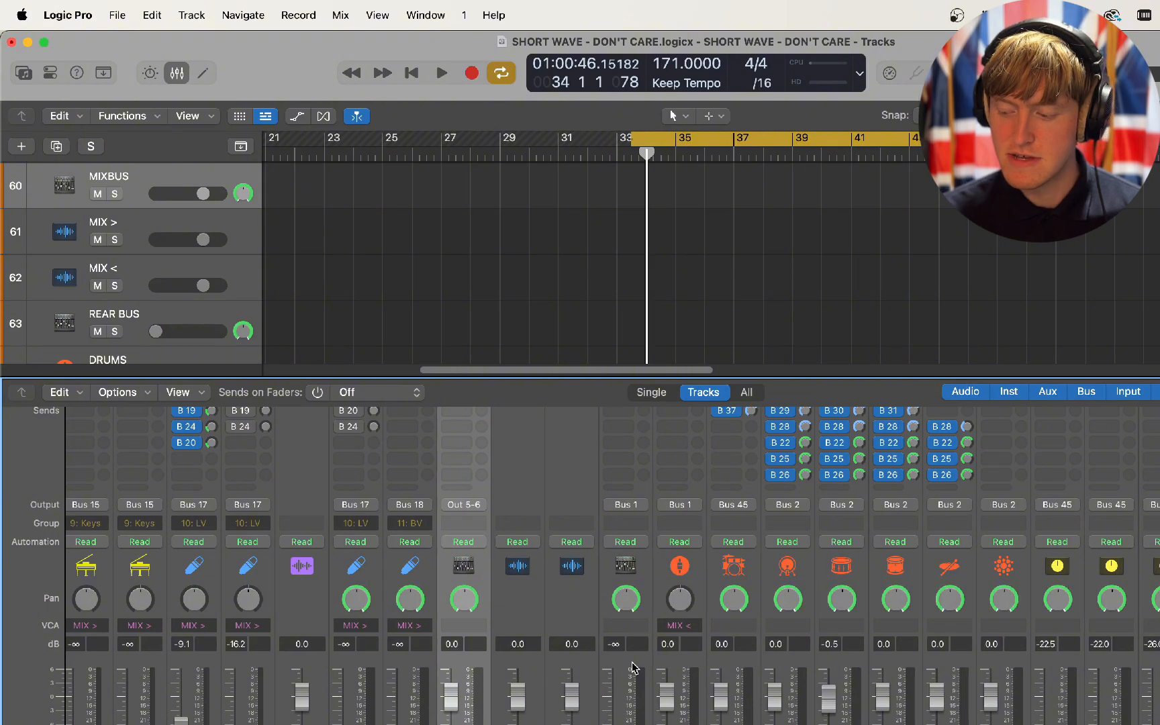
Step: Check the MIXBUS channel's input source and the REAR BUS channel's output bus options without changing either
{"action": "scroll", "coordinate": [632, 668], "scroll_direction": "up", "scroll_amount": 6}
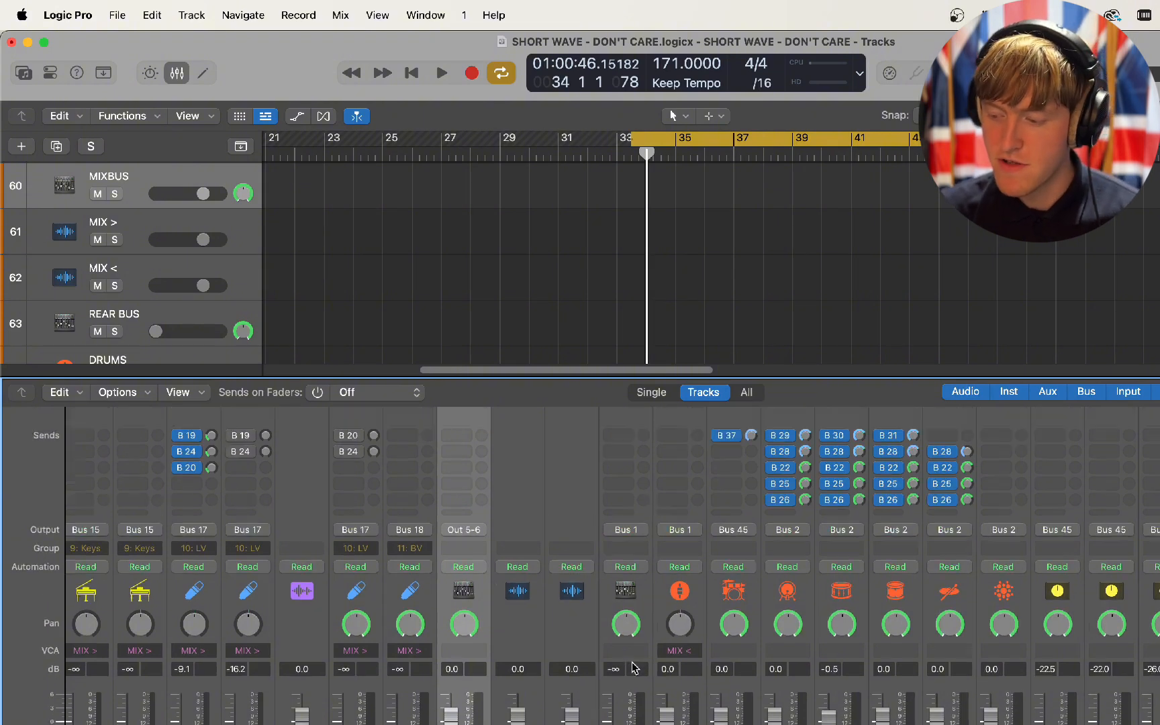
{"action": "left_click", "coordinate": [481, 463]}
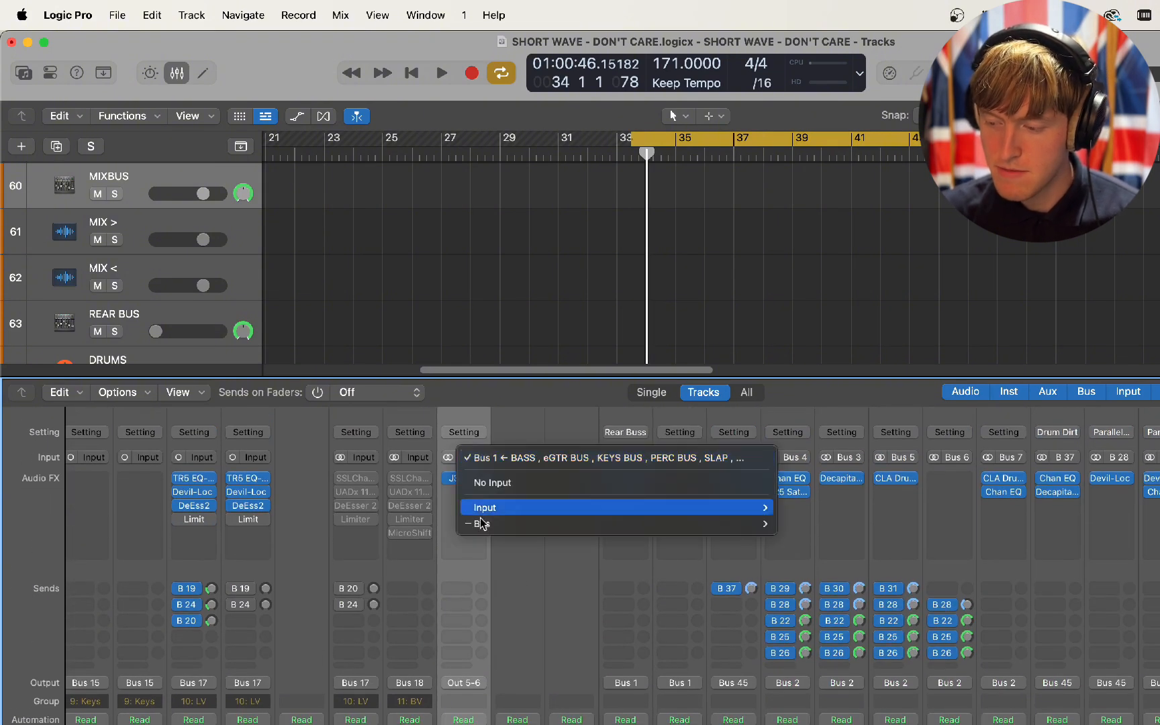
{"action": "left_click", "coordinate": [545, 611]}
{"action": "left_click", "coordinate": [643, 682]}
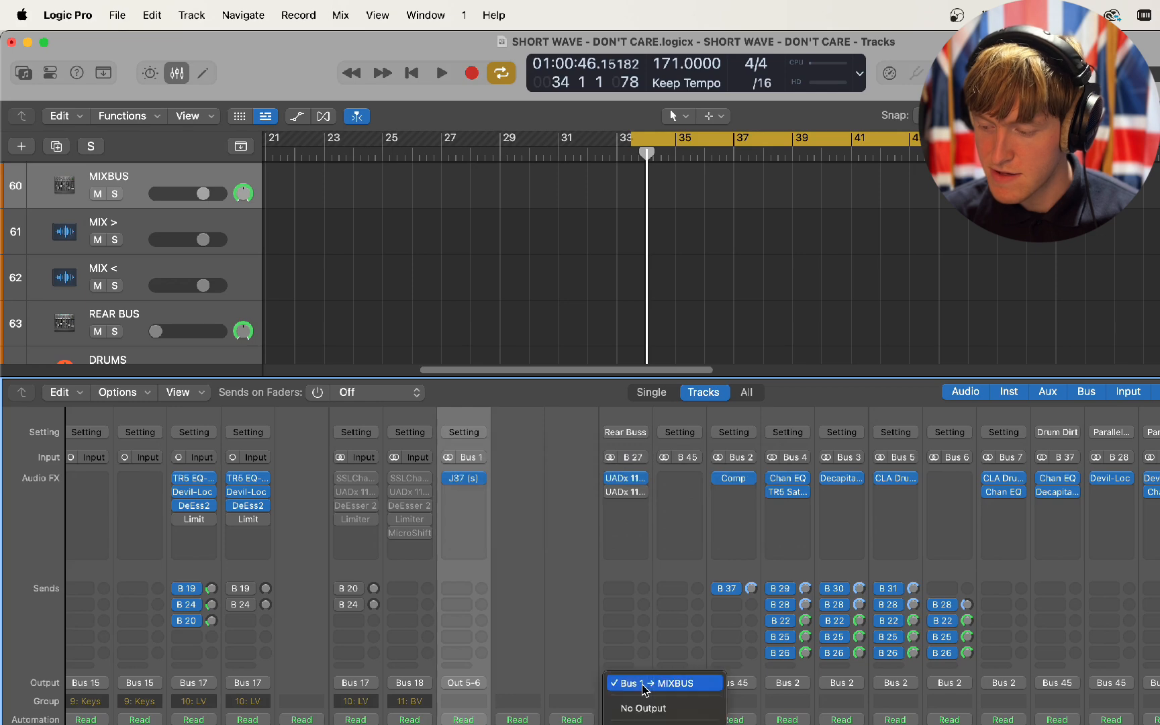
{"action": "mouse_move", "coordinate": [665, 723]}
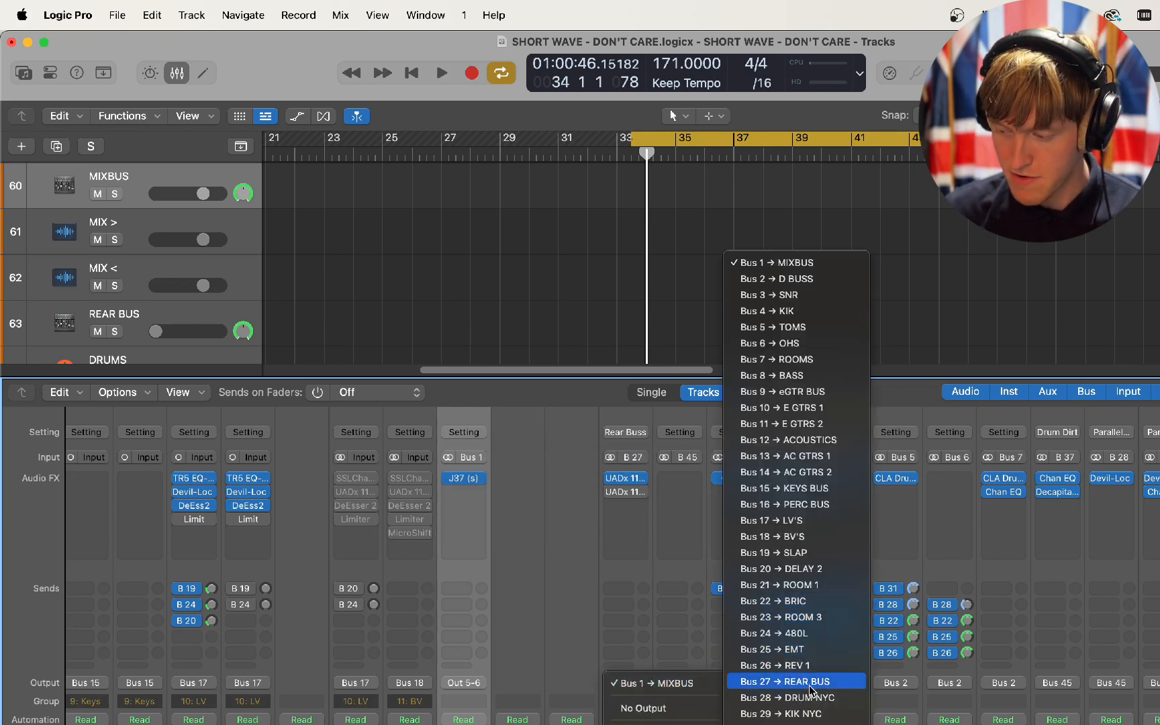
{"action": "left_click", "coordinate": [560, 636]}
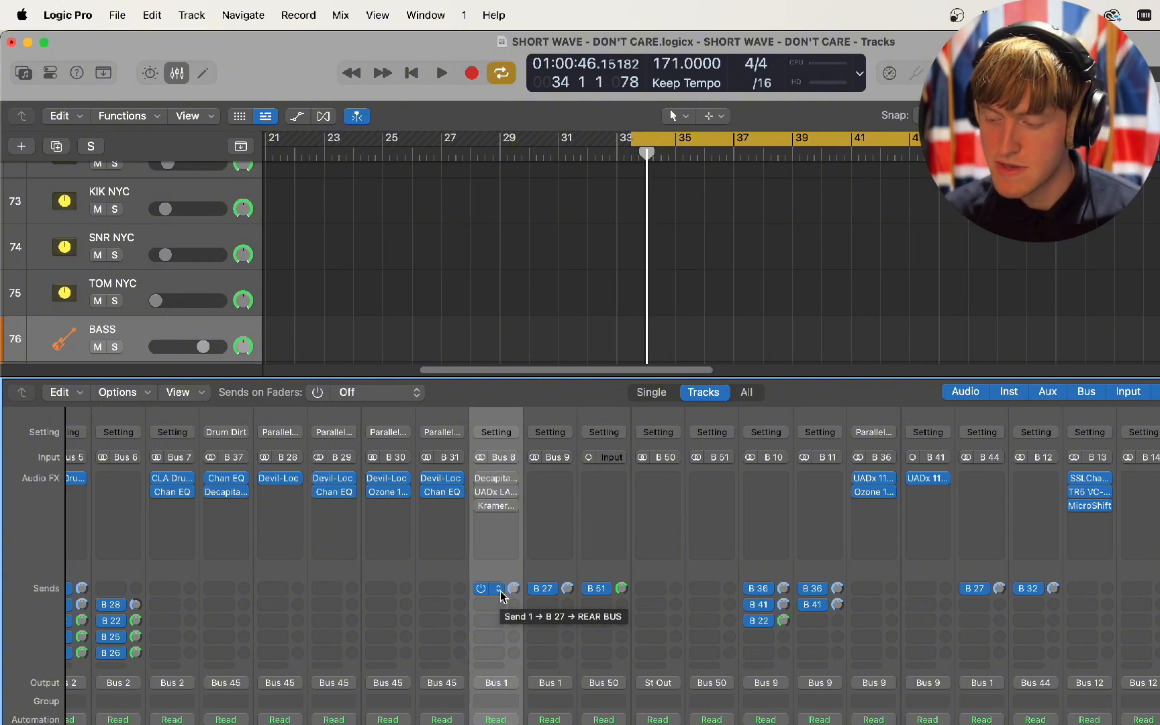
Step: Select the eGTR BUS channel and examine its Bus 27 send and fader beside those of BASS
{"action": "scroll", "coordinate": [510, 604], "scroll_direction": "down", "scroll_amount": 5}
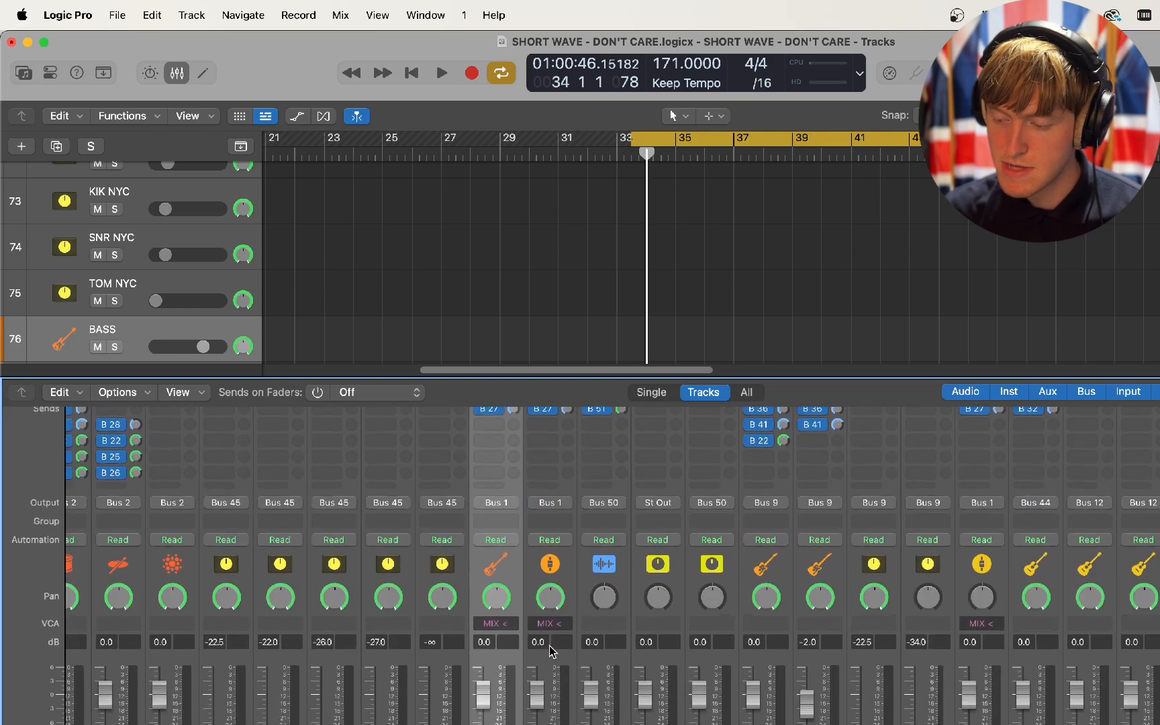
{"action": "left_click", "coordinate": [556, 673]}
{"action": "scroll", "coordinate": [557, 673], "scroll_direction": "up", "scroll_amount": 5}
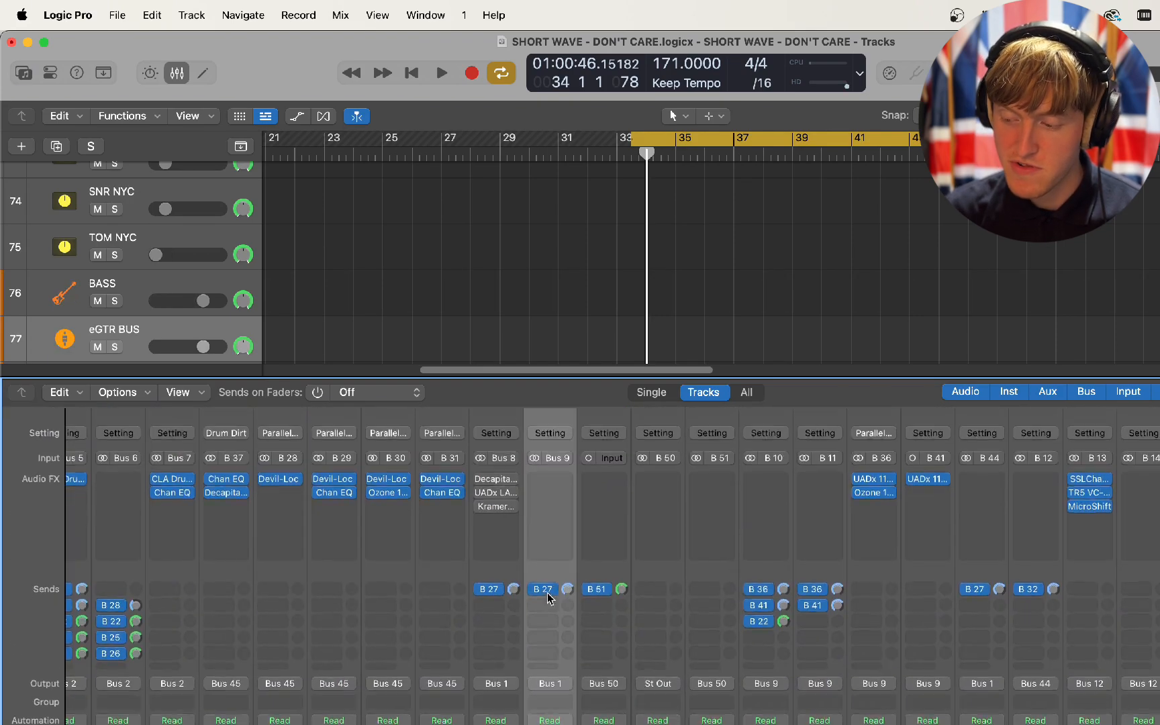
{"action": "scroll", "coordinate": [567, 593], "scroll_direction": "down", "scroll_amount": 5}
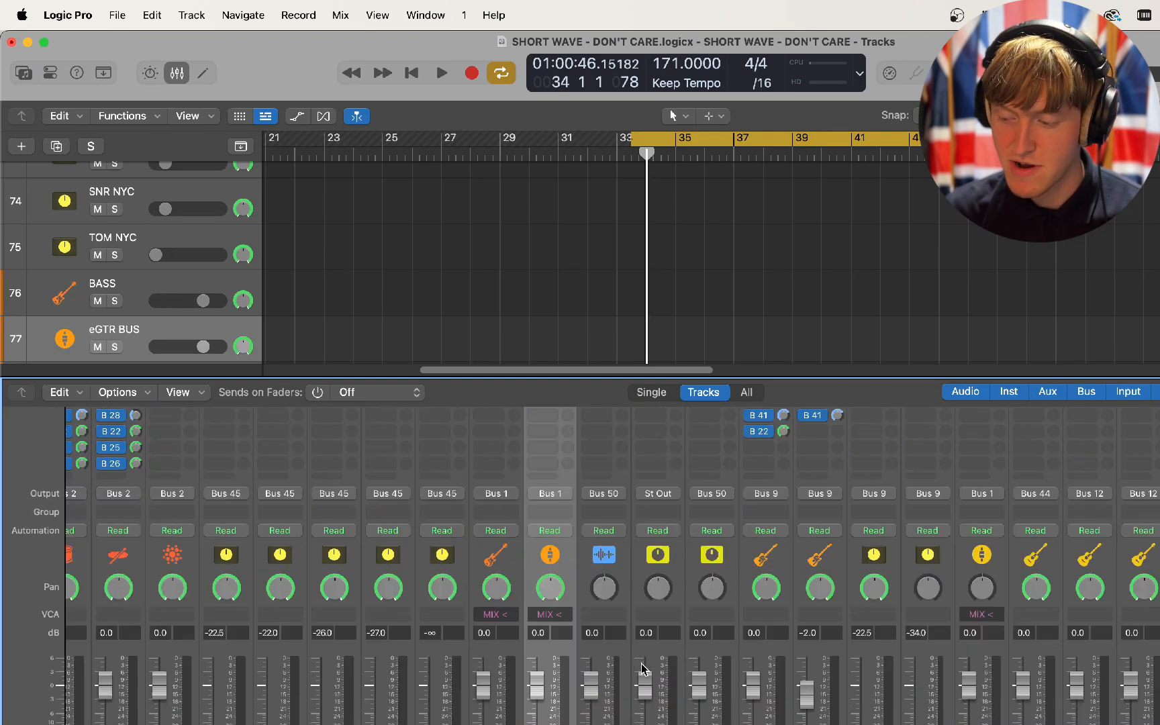
Step: Remove the Bus 51 → REAR BUS 2 send from the LEAD VOCAL channel by choosing No Send
{"action": "scroll", "coordinate": [470, 564], "scroll_direction": "up", "scroll_amount": 4}
{"action": "scroll", "coordinate": [470, 564], "scroll_direction": "right", "scroll_amount": 3}
{"action": "left_click", "coordinate": [415, 551]}
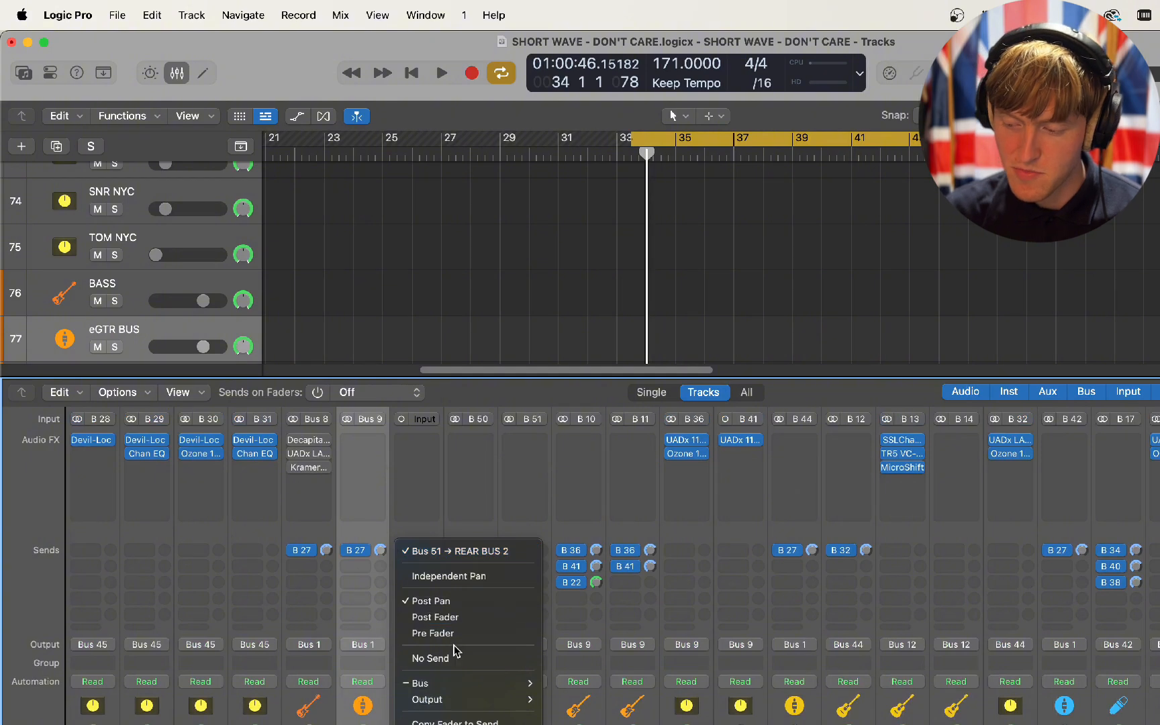
{"action": "left_click", "coordinate": [446, 587]}
Step: Go through the LEAD VOCAL, MIXBUS 2 and REAR BUS 2 tracks, selecting each one in turn
{"action": "scroll", "coordinate": [436, 268], "scroll_direction": "down", "scroll_amount": 4}
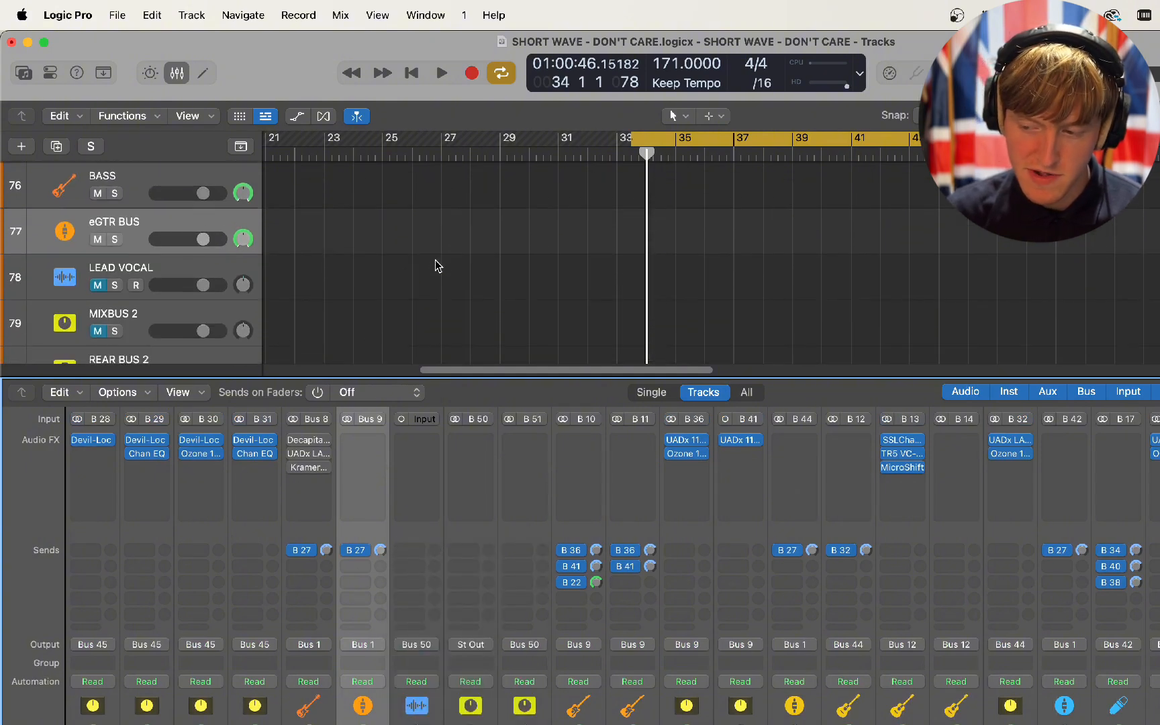
{"action": "left_click", "coordinate": [206, 263]}
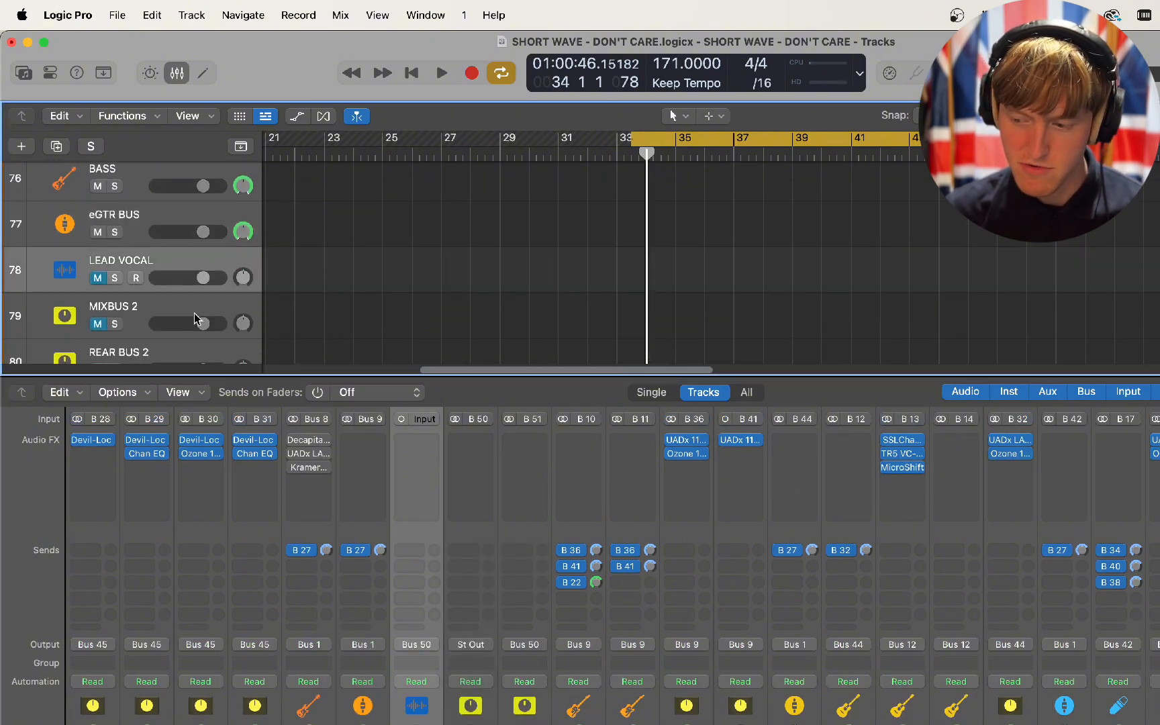
{"action": "left_click", "coordinate": [161, 307]}
{"action": "scroll", "coordinate": [165, 229], "scroll_direction": "down", "scroll_amount": 1}
{"action": "scroll", "coordinate": [165, 235], "scroll_direction": "down", "scroll_amount": 2}
{"action": "left_click", "coordinate": [179, 313]}
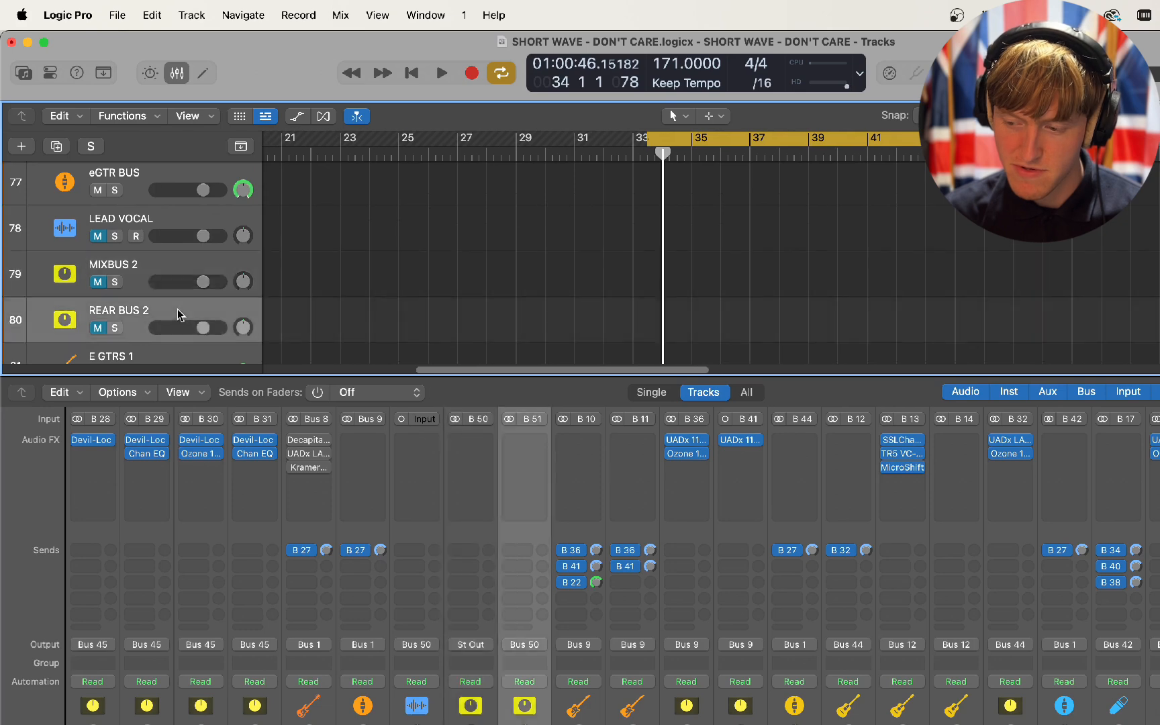
Step: Set the LEAD VOCAL channel's output to Bus 50 → MIXBUS 2
{"action": "left_click", "coordinate": [422, 631]}
{"action": "scroll", "coordinate": [422, 645], "scroll_direction": "up", "scroll_amount": 2}
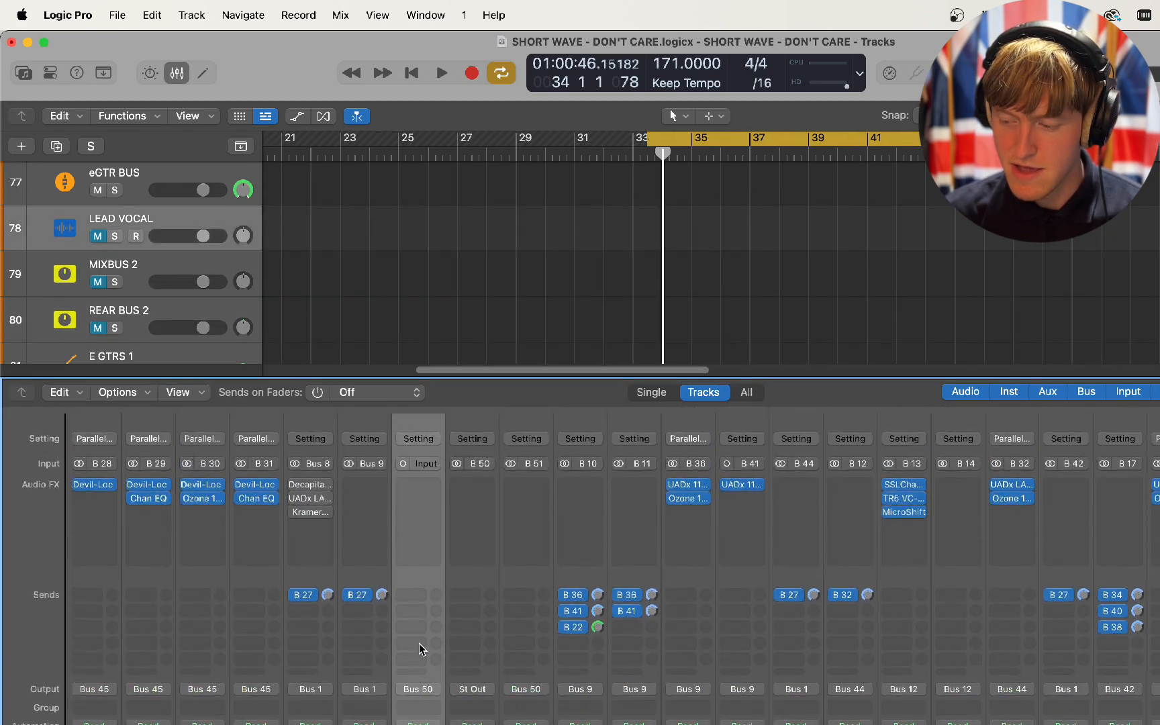
{"action": "left_click", "coordinate": [420, 683]}
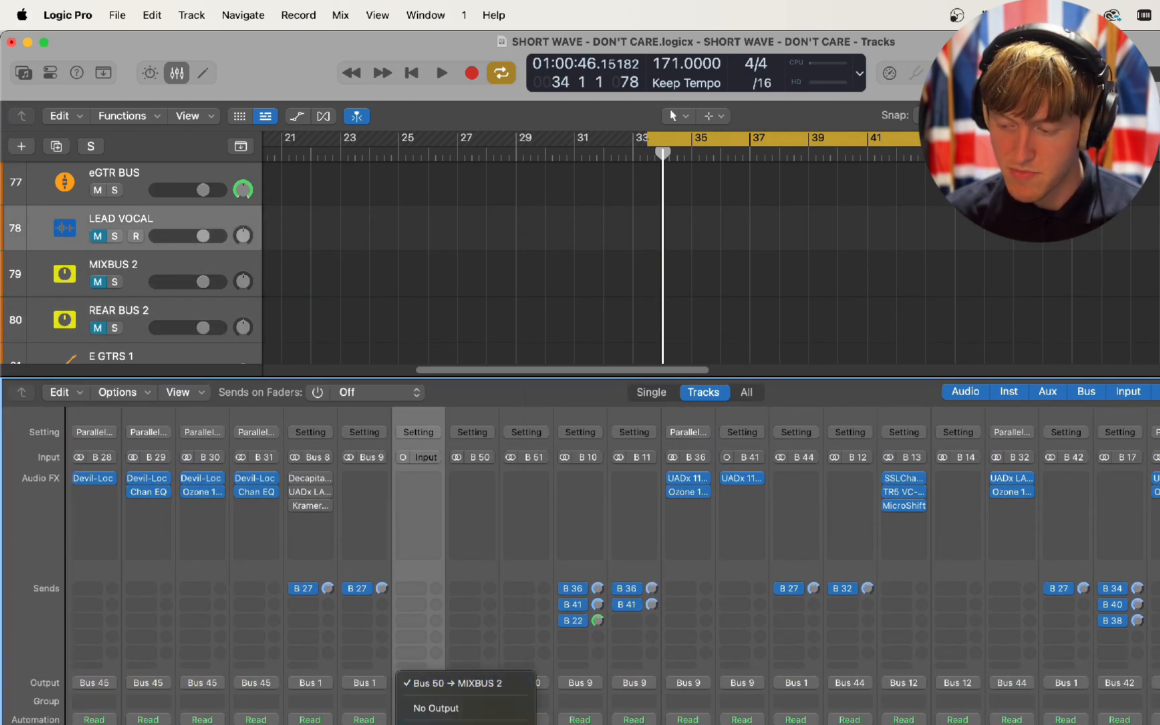
{"action": "mouse_move", "coordinate": [436, 724]}
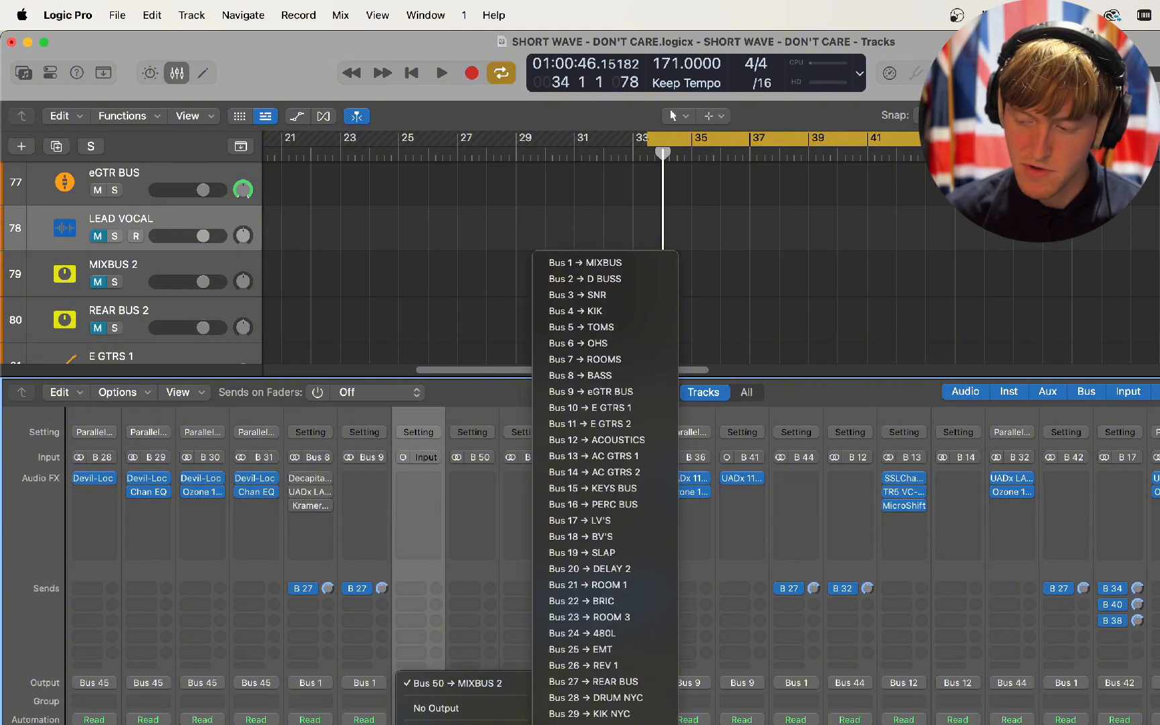
{"action": "mouse_move", "coordinate": [604, 724]}
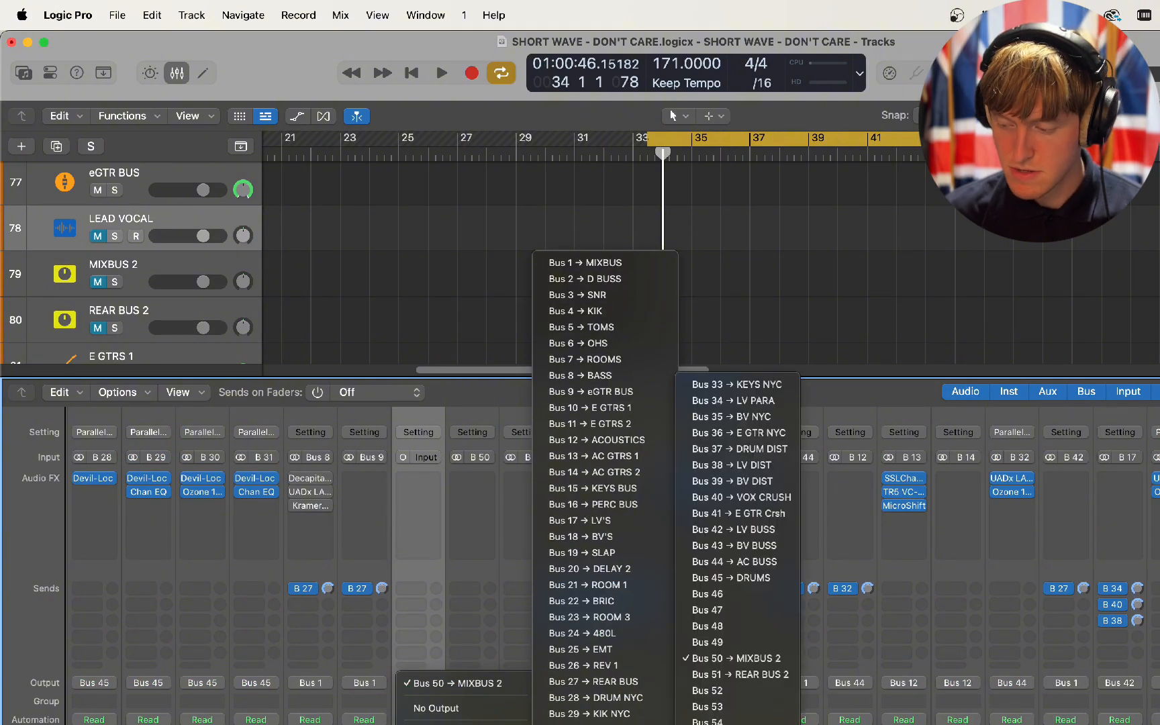
{"action": "left_click", "coordinate": [715, 659]}
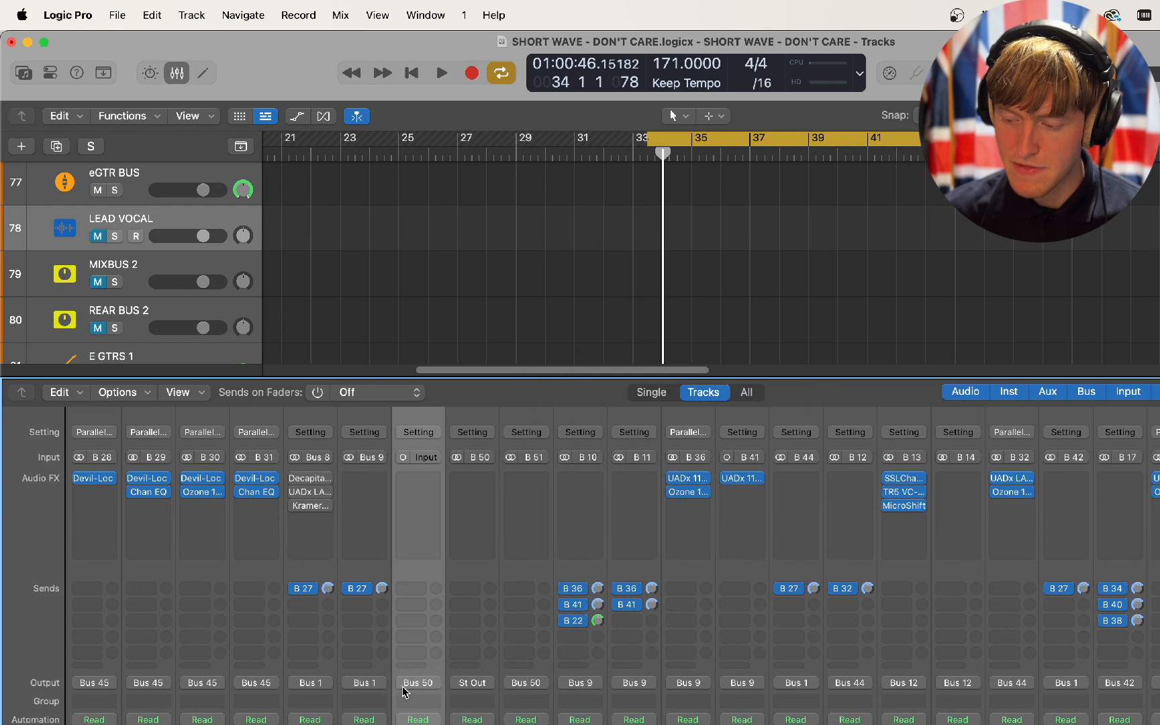
{"action": "left_click", "coordinate": [418, 684]}
{"action": "left_click", "coordinate": [484, 577]}
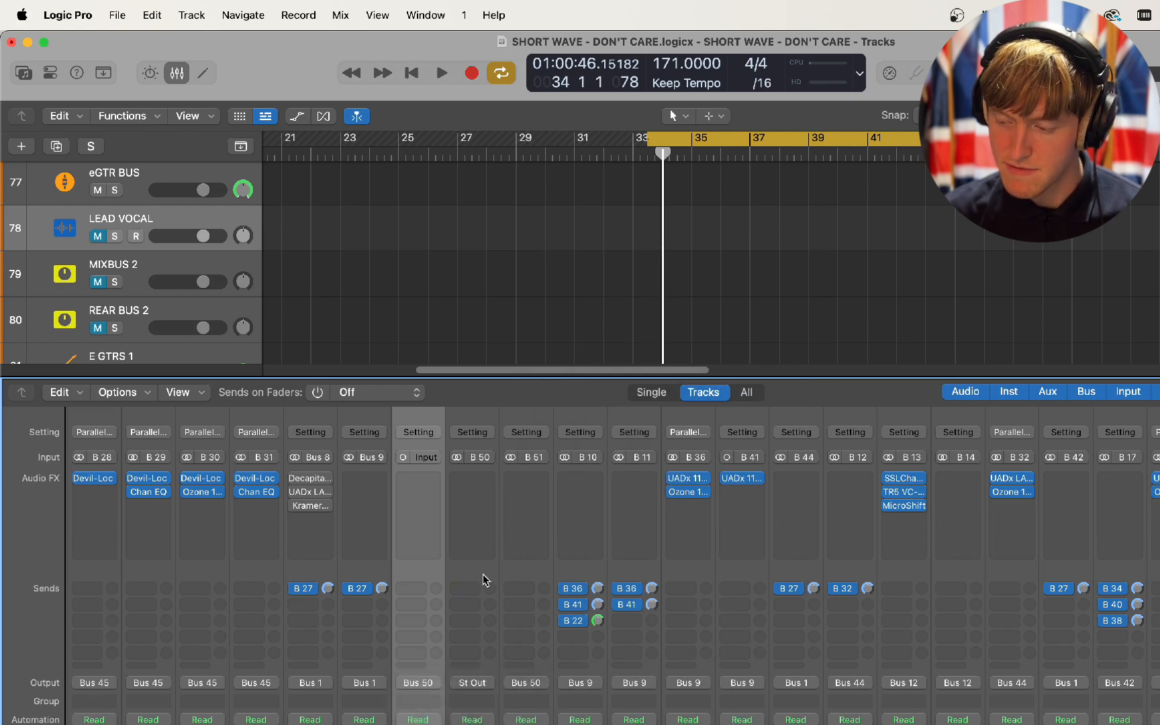
Step: Select the MIXBUS 2 and REAR BUS 2 channels in turn and examine their input and output routing
{"action": "left_click", "coordinate": [483, 574]}
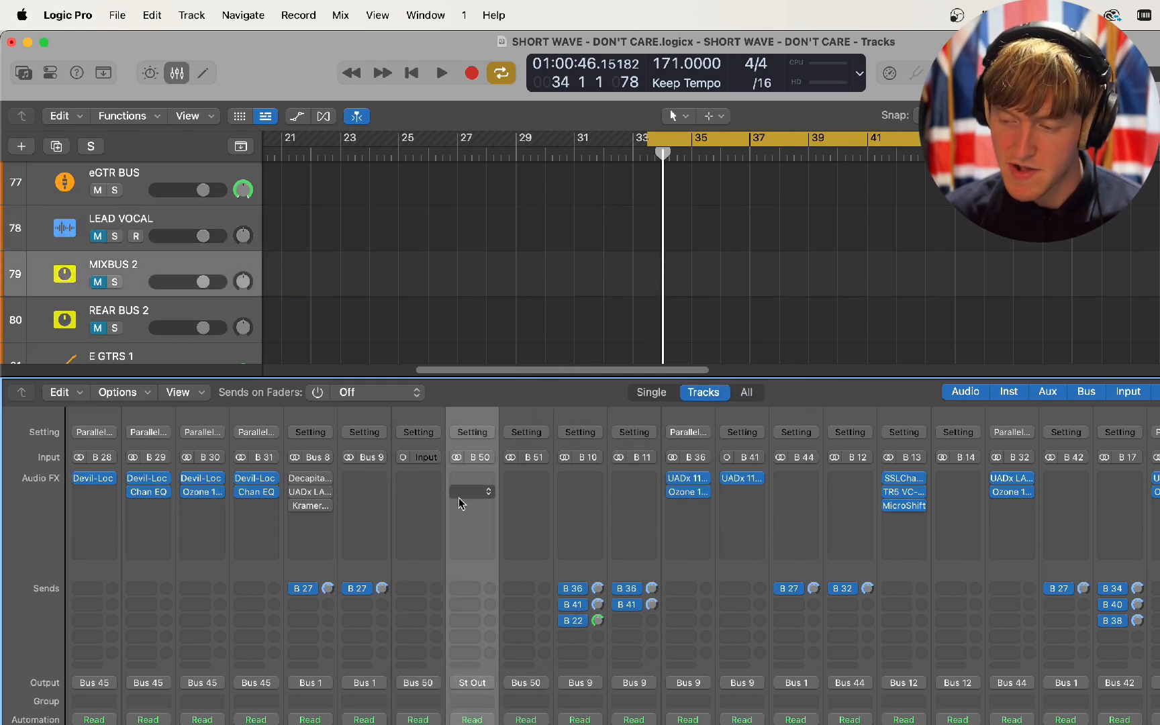
{"action": "scroll", "coordinate": [488, 684], "scroll_direction": "down", "scroll_amount": 2}
{"action": "scroll", "coordinate": [488, 685], "scroll_direction": "down", "scroll_amount": 5}
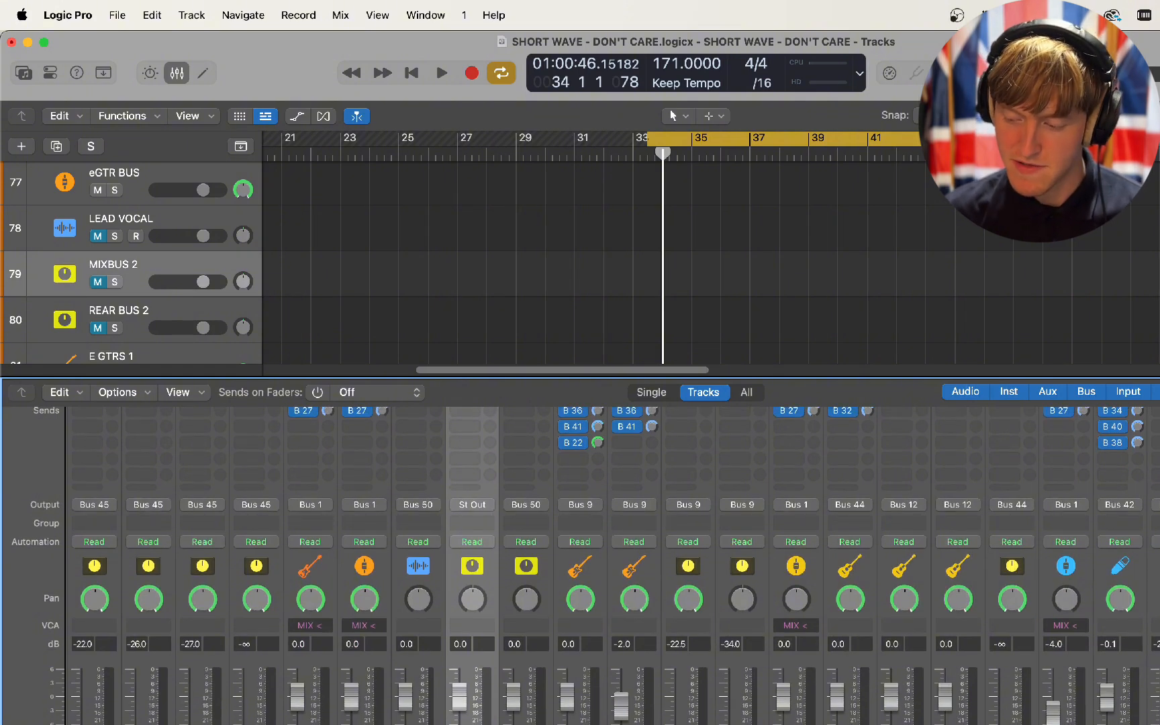
{"action": "left_click", "coordinate": [509, 694]}
{"action": "scroll", "coordinate": [500, 657], "scroll_direction": "up", "scroll_amount": 3}
{"action": "scroll", "coordinate": [527, 690], "scroll_direction": "down", "scroll_amount": 3}
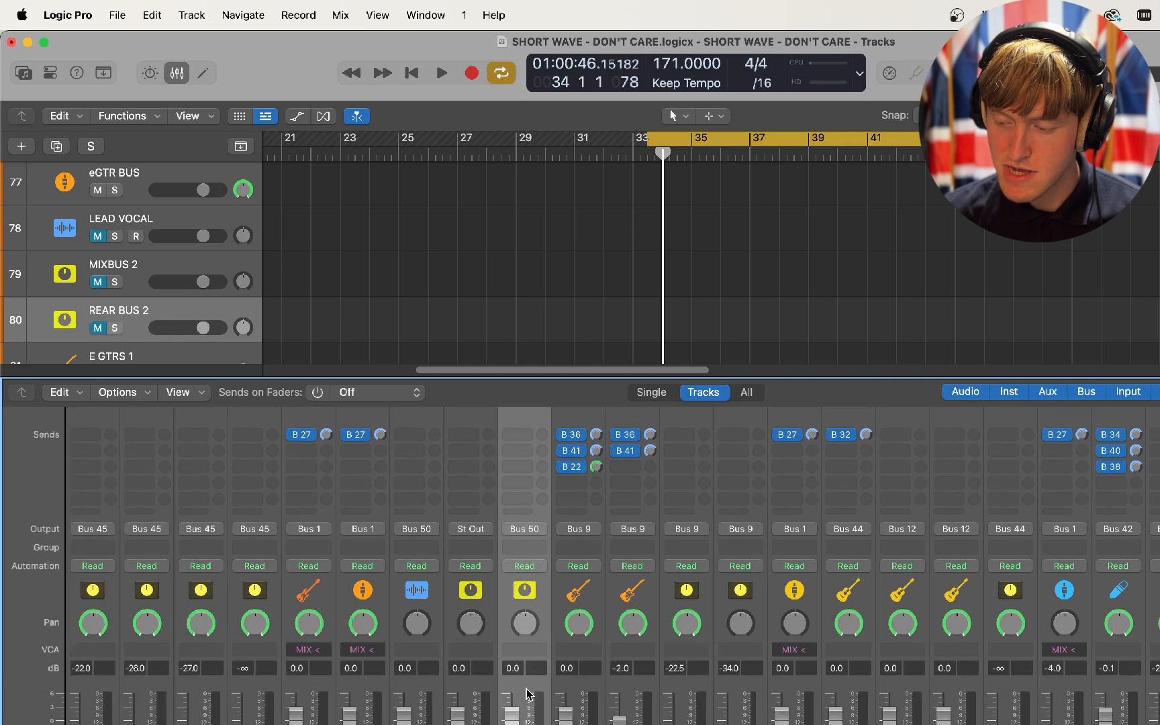
{"action": "scroll", "coordinate": [418, 698], "scroll_direction": "up", "scroll_amount": 2}
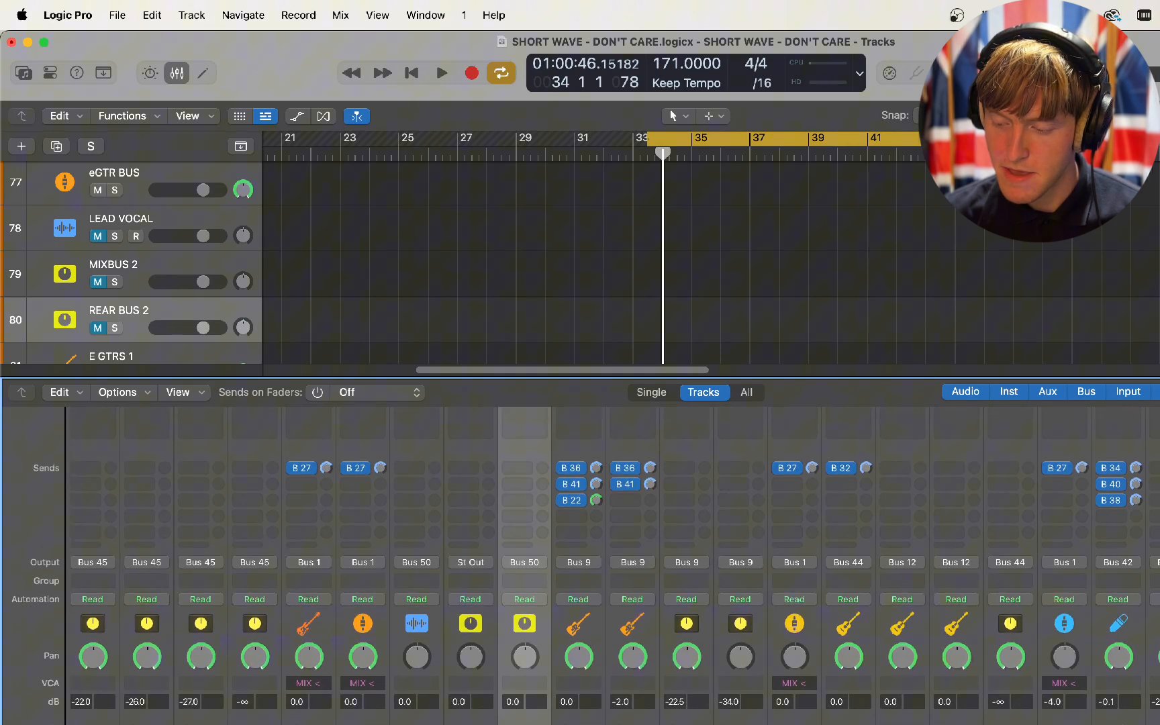
Step: Add a Bus 51 → REAR BUS 2 send to the LEAD VOCAL channel and reset its send level to the default
{"action": "left_click", "coordinate": [418, 720]}
{"action": "scroll", "coordinate": [418, 712], "scroll_direction": "up", "scroll_amount": 3}
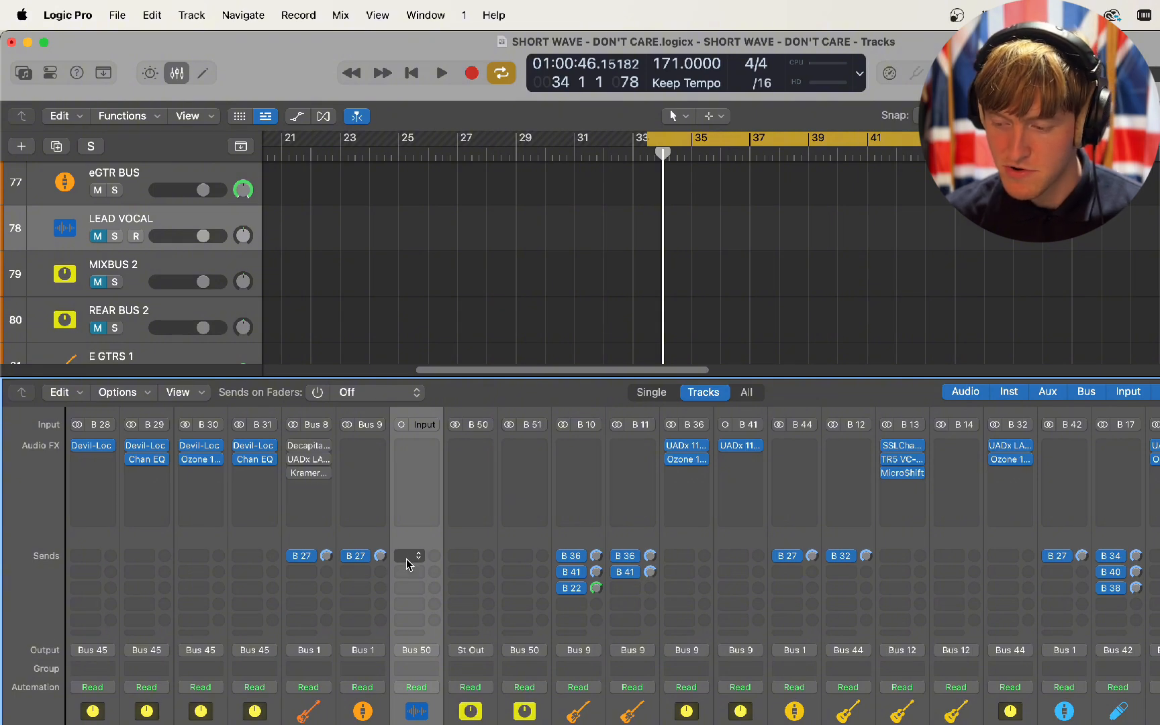
{"action": "left_click", "coordinate": [414, 557]}
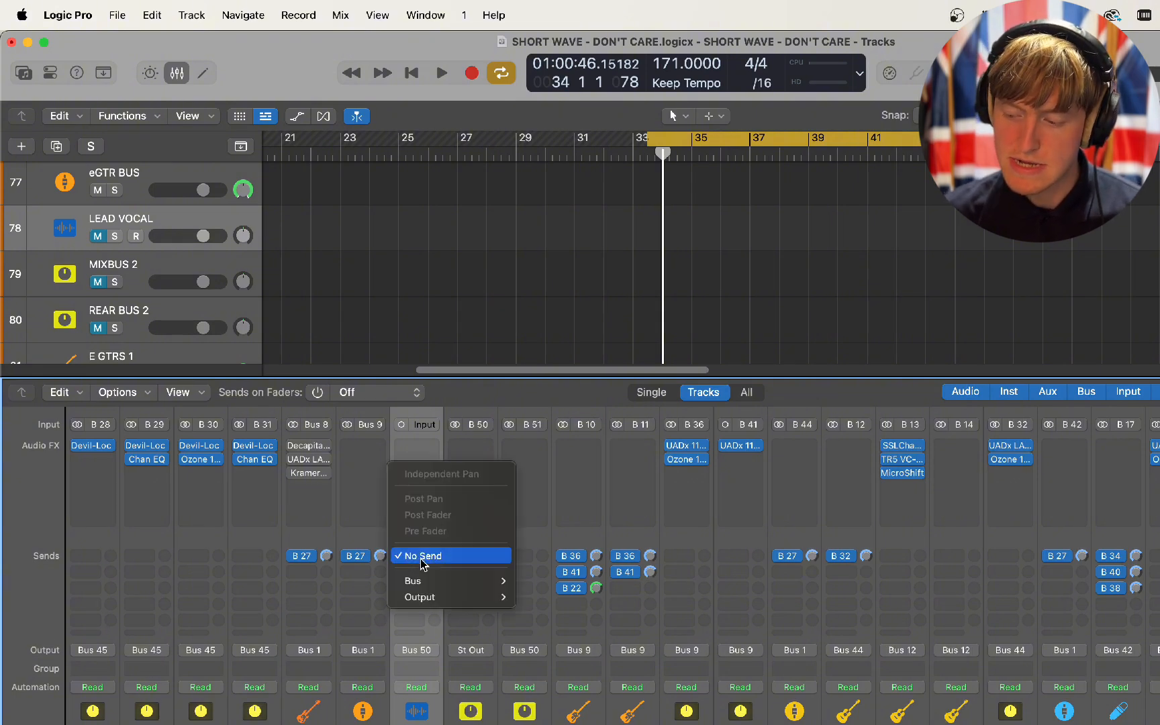
{"action": "mouse_move", "coordinate": [438, 581]}
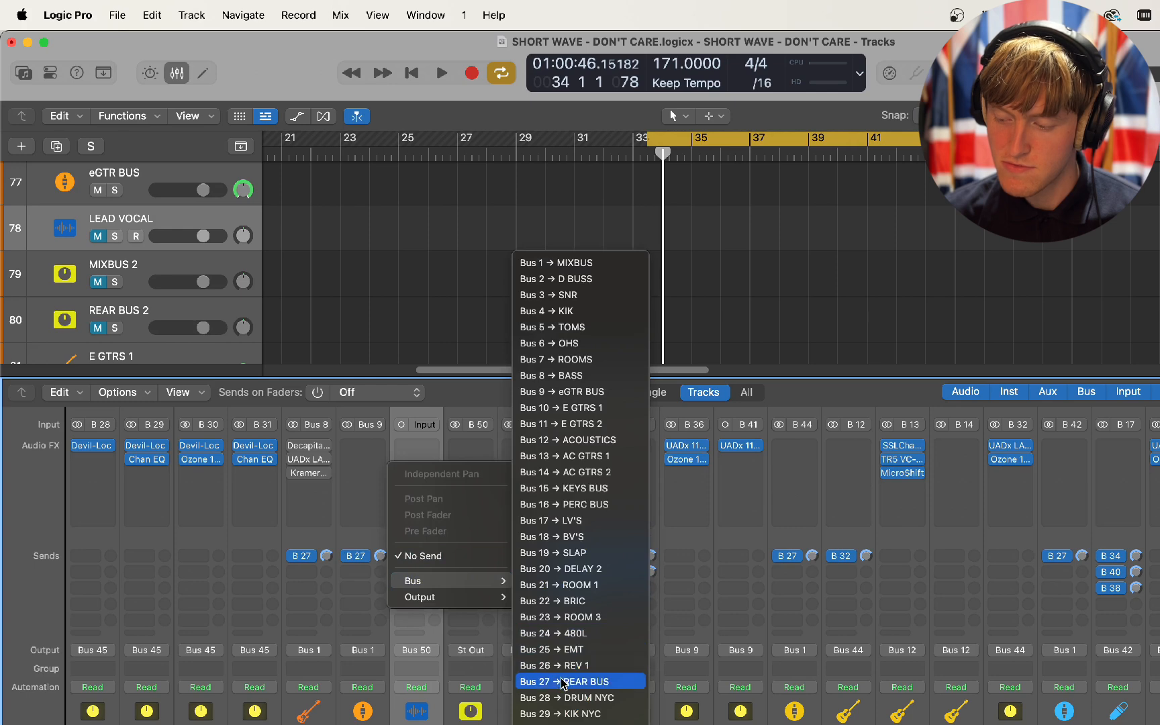
{"action": "mouse_move", "coordinate": [568, 723]}
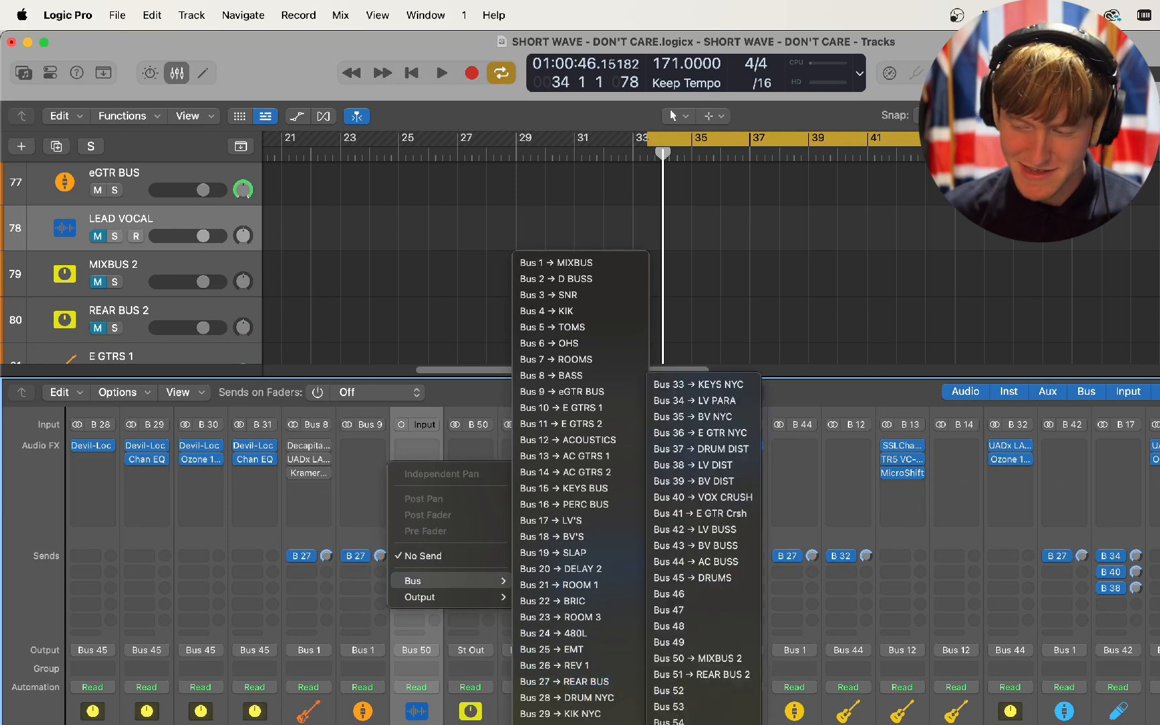
{"action": "left_click", "coordinate": [707, 680]}
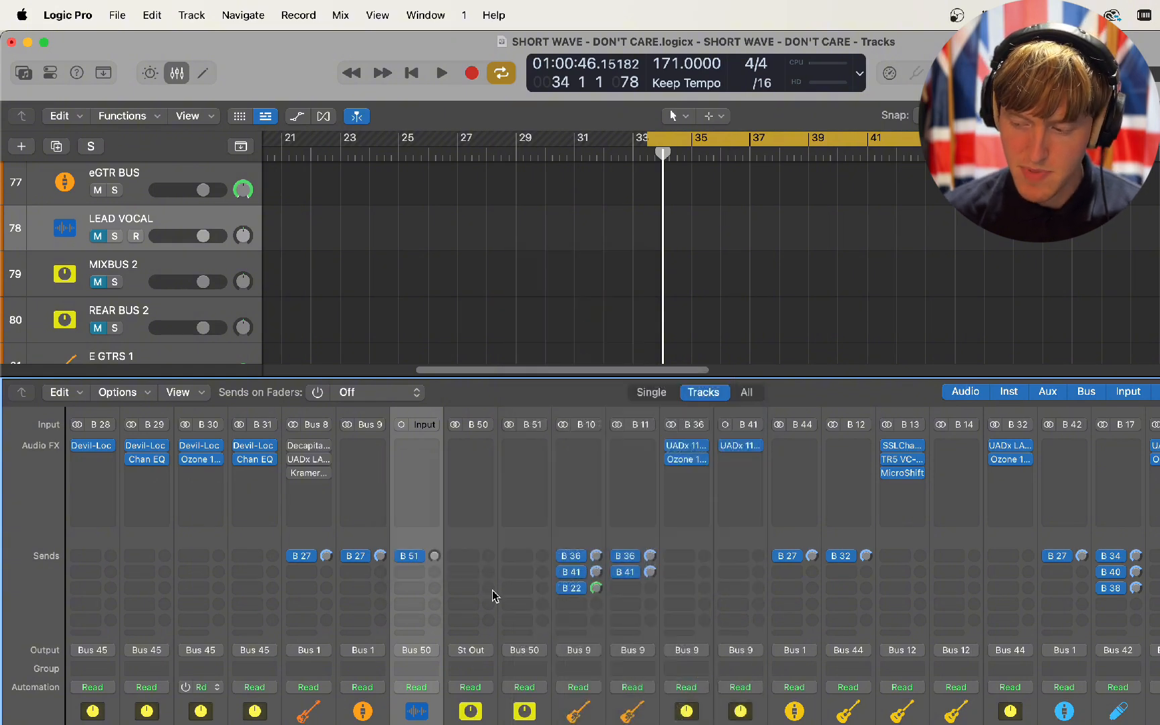
{"action": "left_click", "coordinate": [434, 556], "text": "alt"}
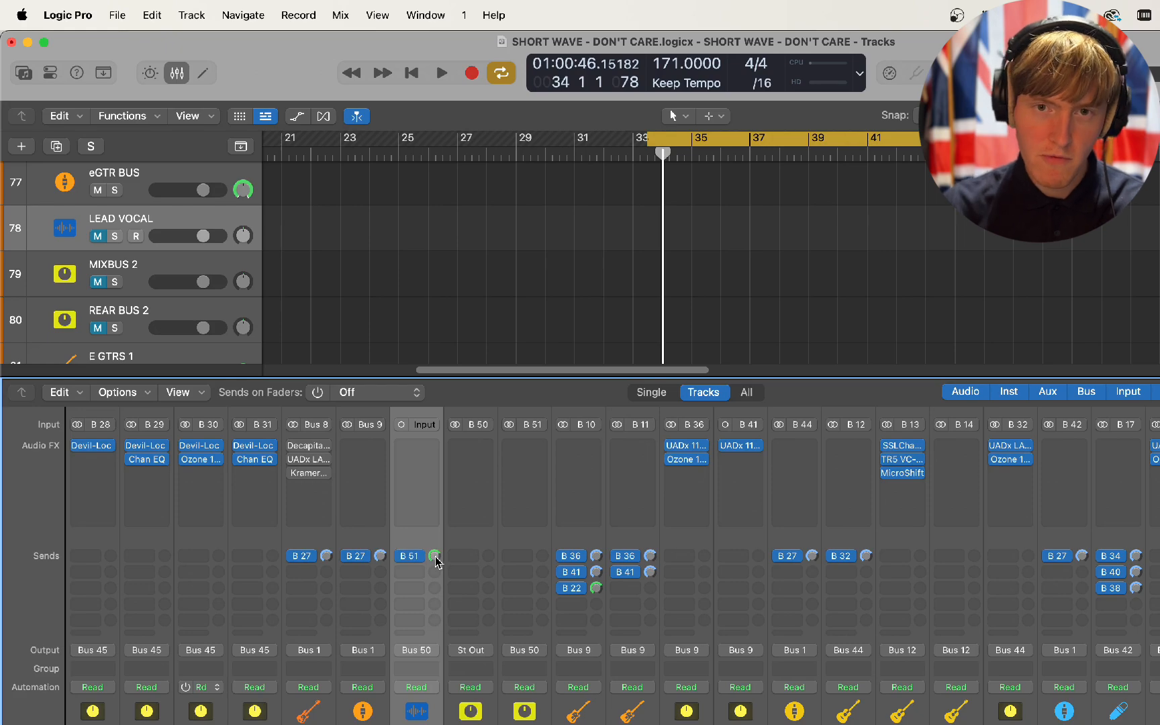
Step: Select the REAR BUS 2 channel and set its output to Bus 1 → MIXBUS
{"action": "scroll", "coordinate": [528, 665], "scroll_direction": "down", "scroll_amount": 5}
{"action": "left_click", "coordinate": [528, 669]}
{"action": "scroll", "coordinate": [461, 487], "scroll_direction": "up", "scroll_amount": 5}
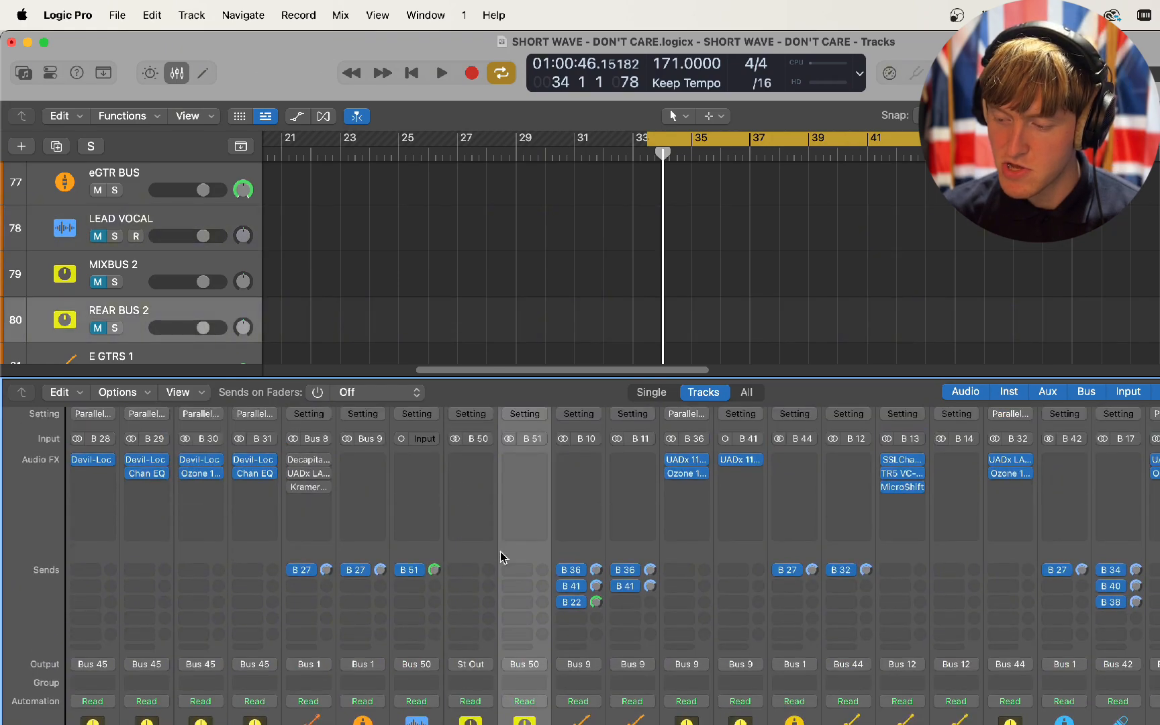
{"action": "scroll", "coordinate": [528, 661], "scroll_direction": "down", "scroll_amount": 5}
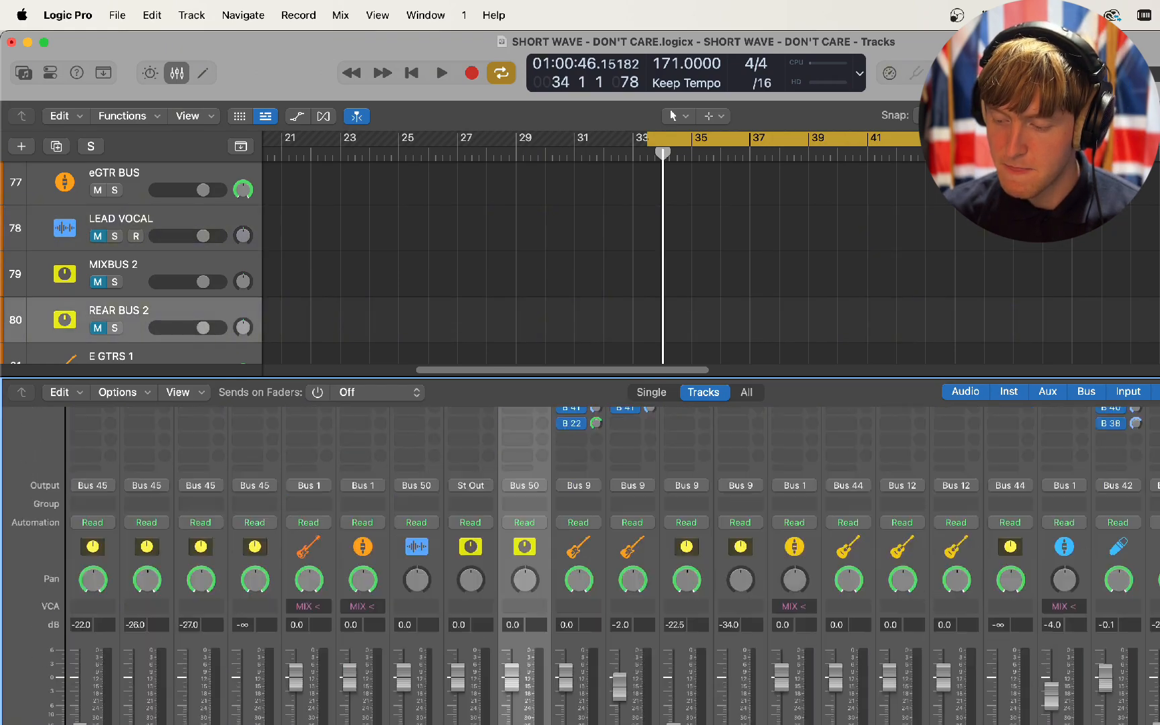
{"action": "scroll", "coordinate": [531, 662], "scroll_direction": "up", "scroll_amount": 5}
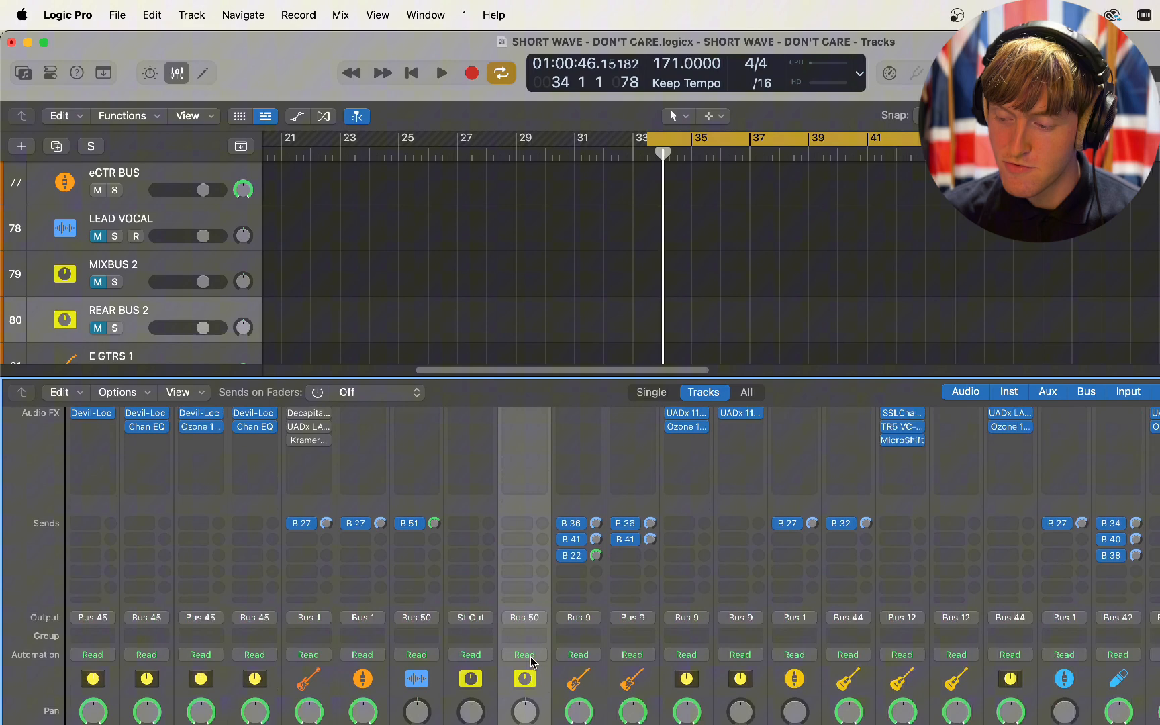
{"action": "left_click", "coordinate": [534, 618]}
{"action": "mouse_move", "coordinate": [564, 685]}
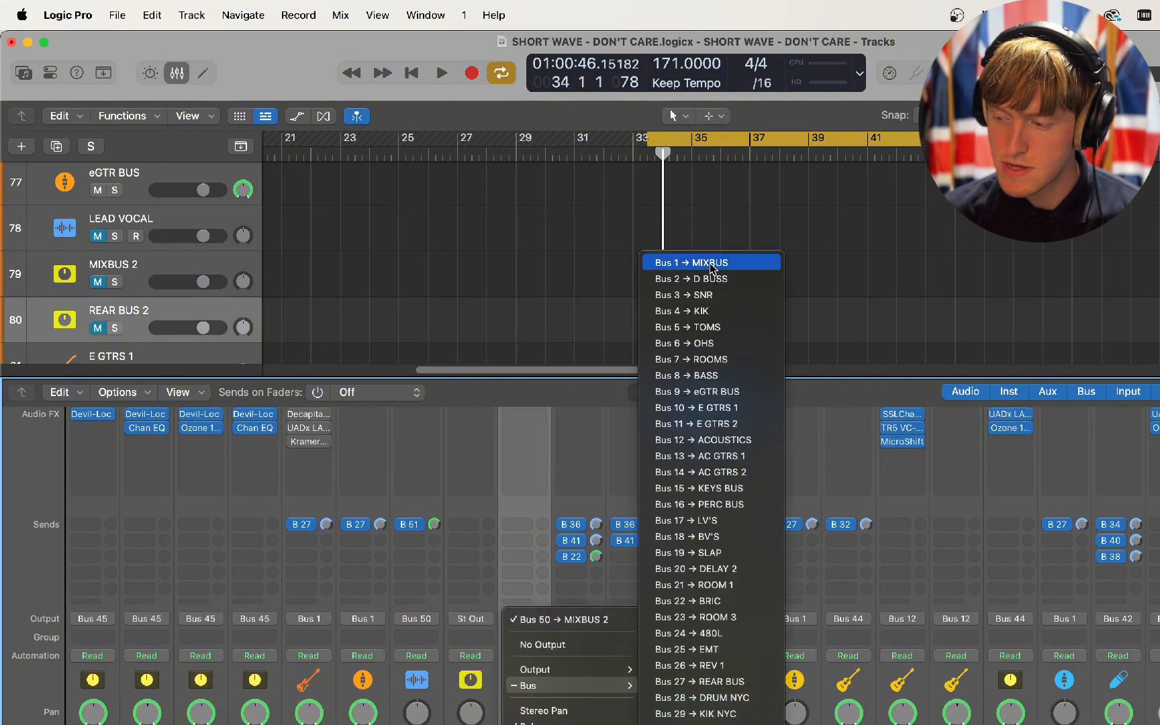
{"action": "left_click", "coordinate": [714, 269]}
Step: Set the REAR BUS 2 channel's output to Bus 50 → MIXBUS 2
{"action": "scroll", "coordinate": [517, 670], "scroll_direction": "left", "scroll_amount": 3}
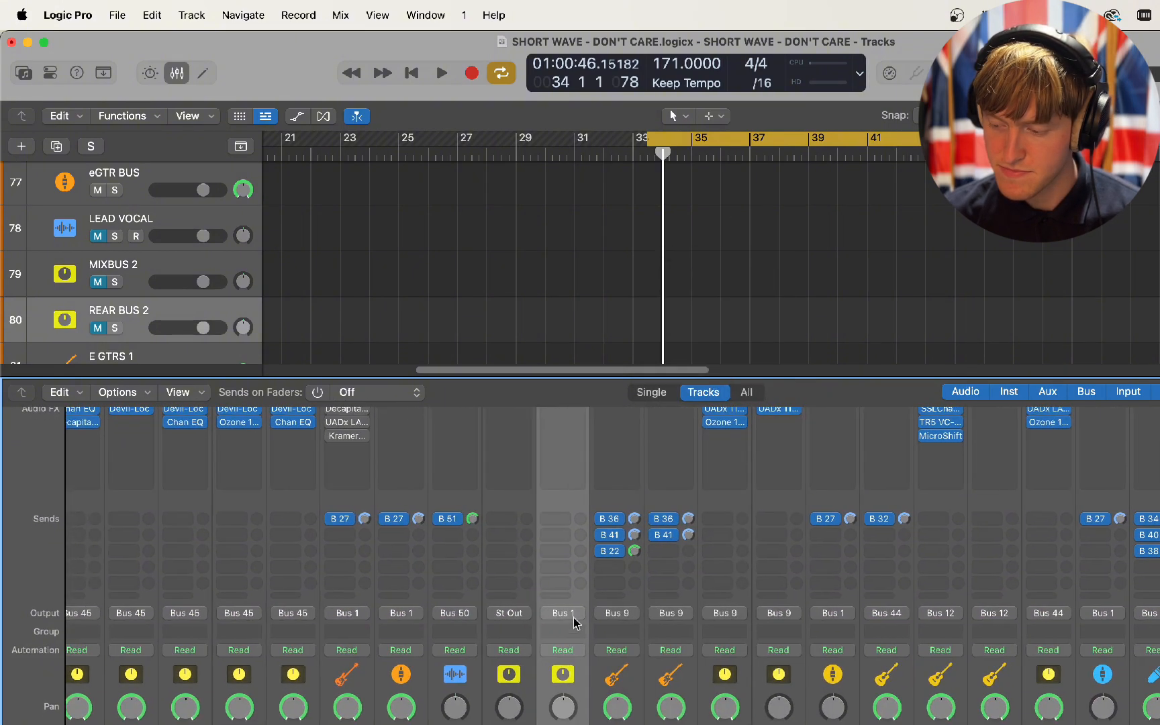
{"action": "left_click", "coordinate": [576, 617]}
{"action": "mouse_move", "coordinate": [604, 684]}
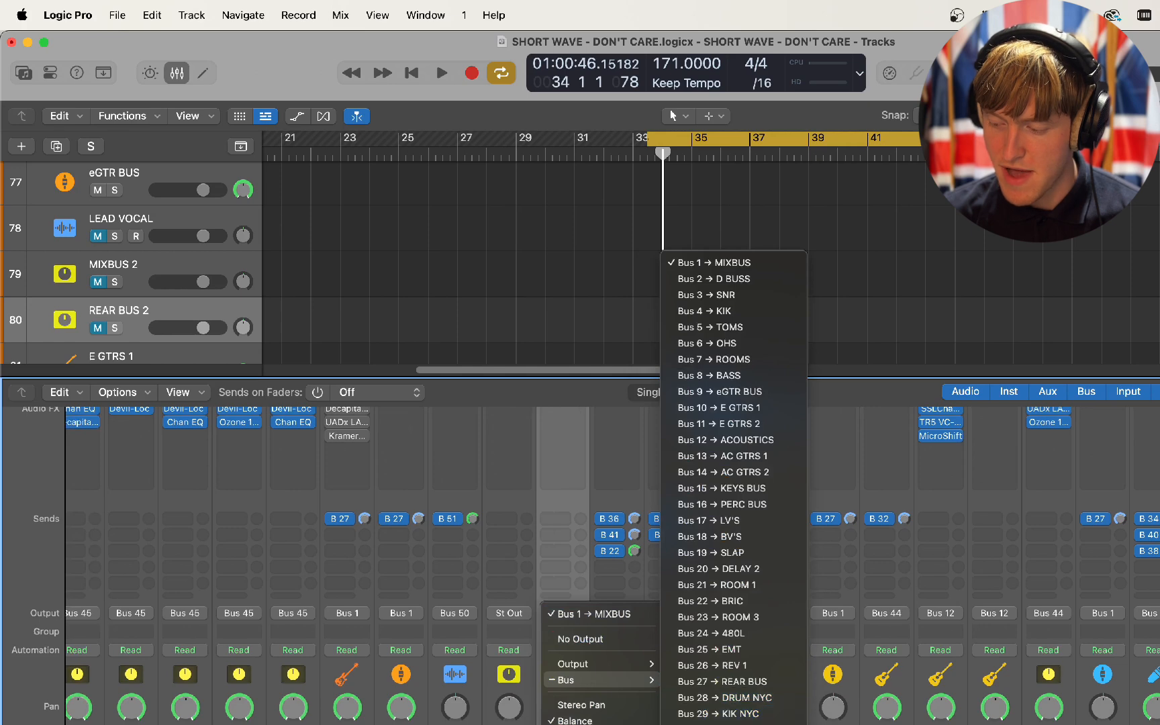
{"action": "mouse_move", "coordinate": [732, 715]}
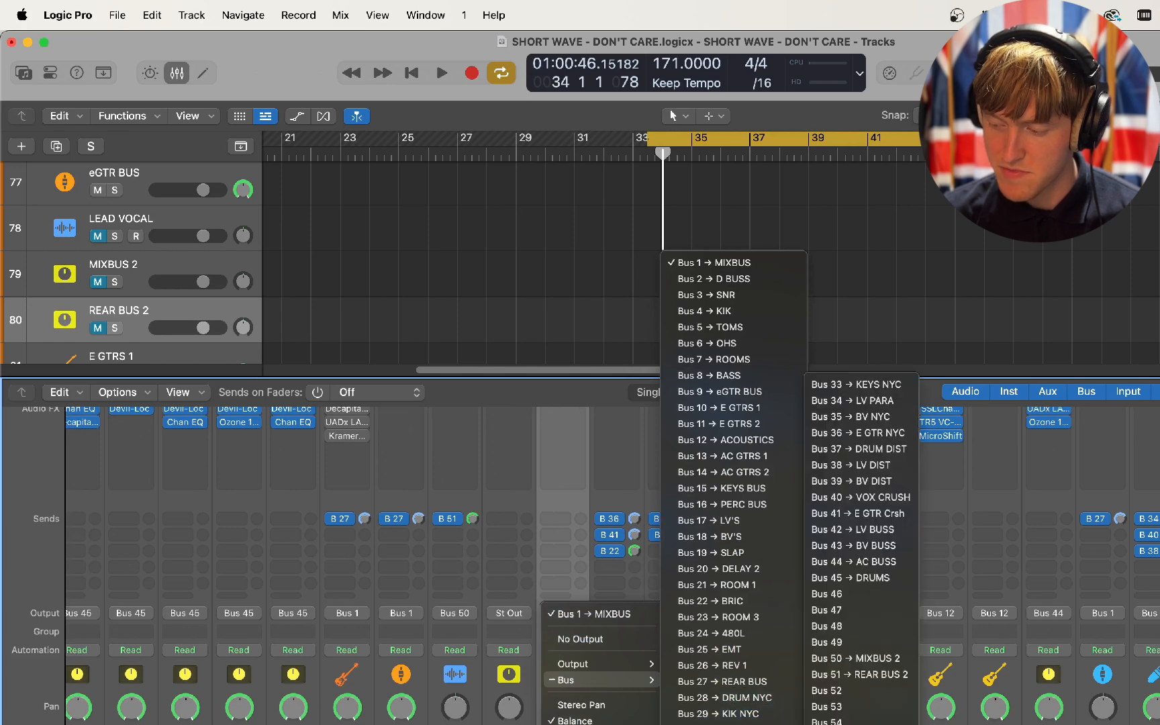
{"action": "left_click", "coordinate": [856, 658]}
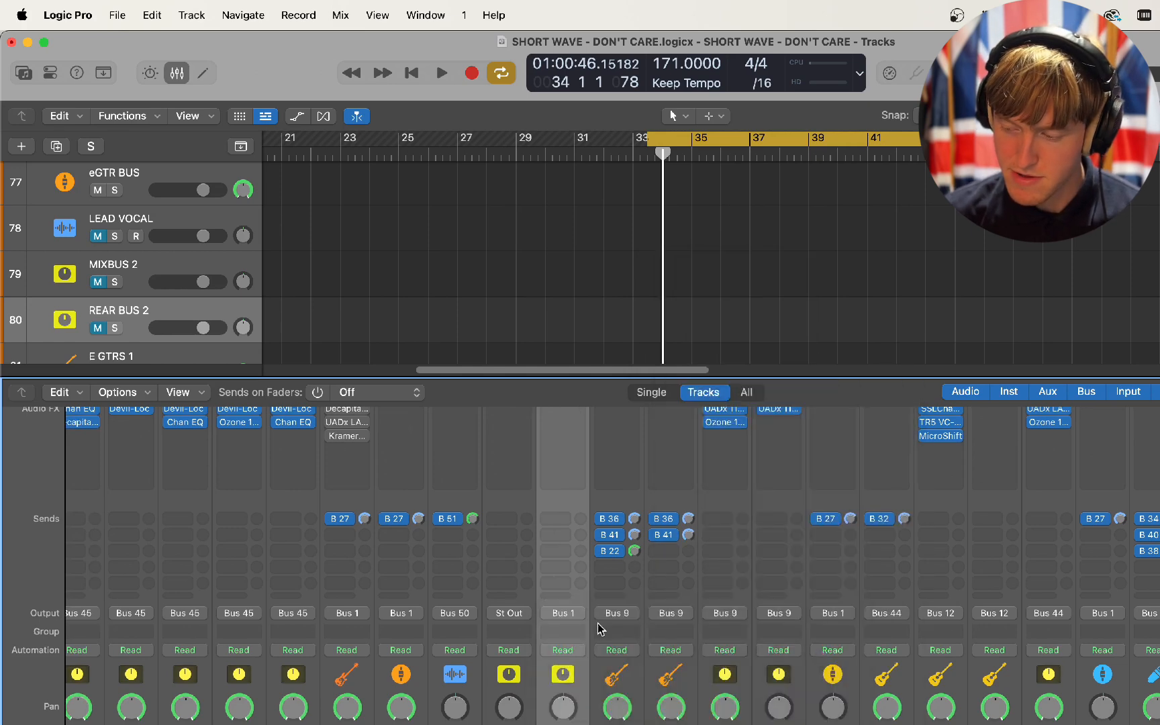
Step: Examine the Bus 27 sends and Bus 1 outputs across the instrument, vocal and effects channels, selecting REV 1
{"action": "scroll", "coordinate": [539, 669], "scroll_direction": "down", "scroll_amount": 4}
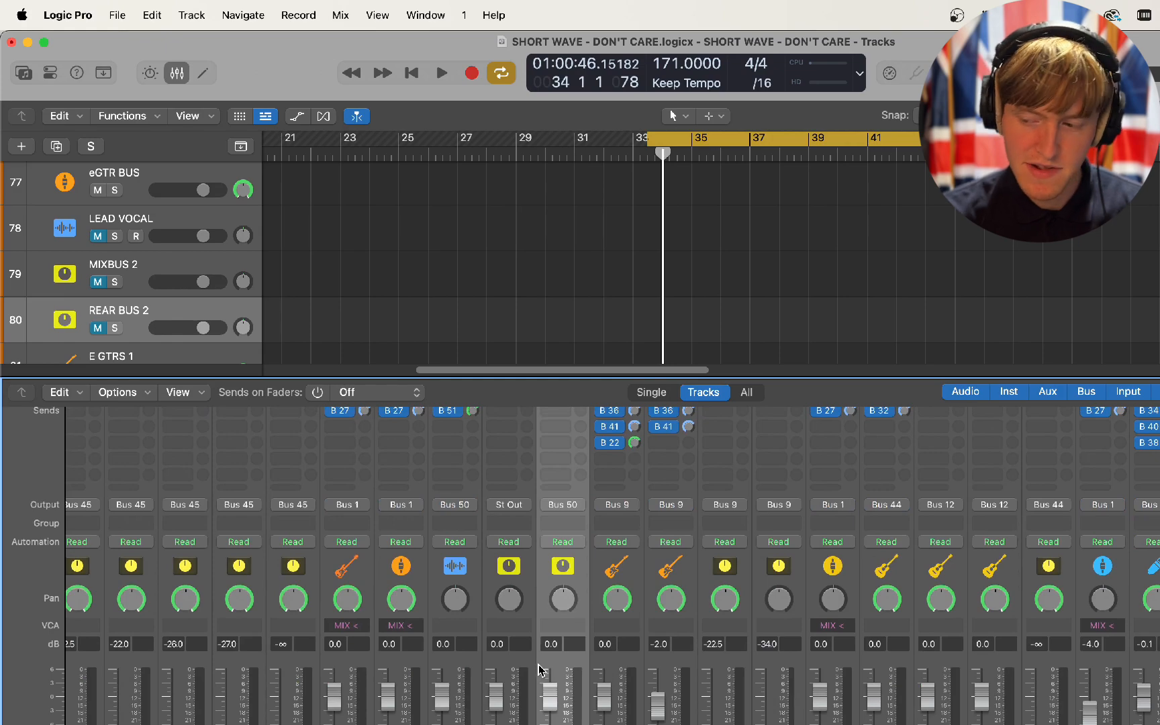
{"action": "scroll", "coordinate": [539, 671], "scroll_direction": "right", "scroll_amount": 14}
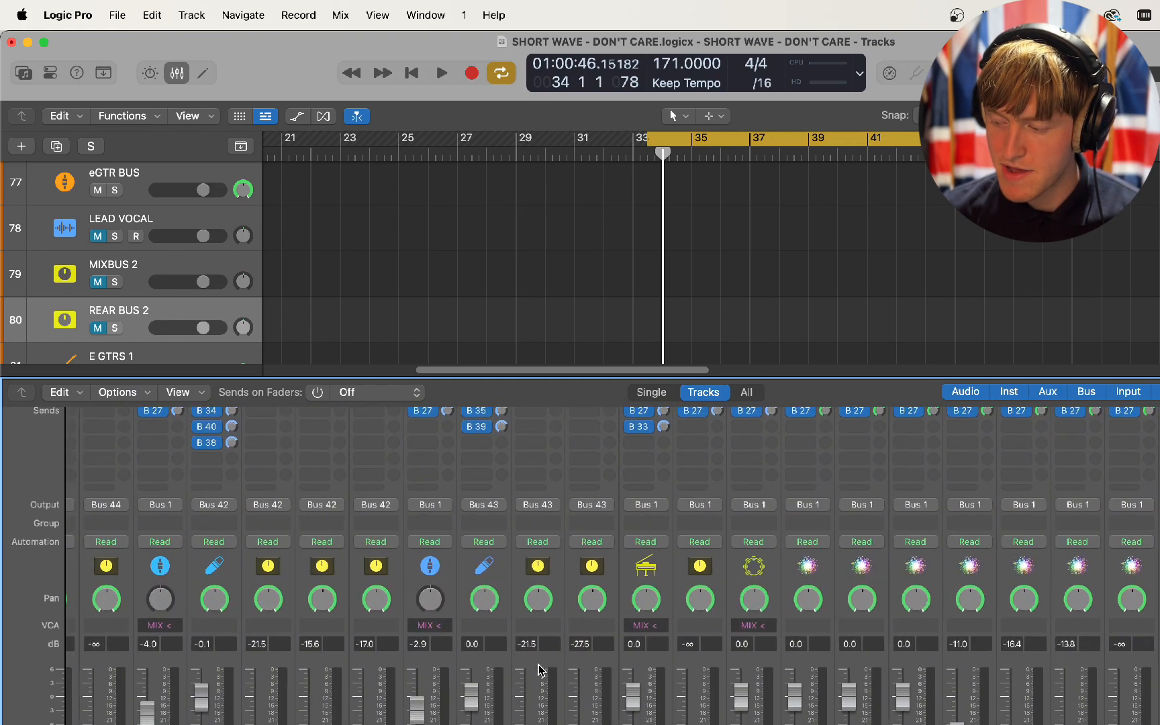
{"action": "scroll", "coordinate": [769, 715], "scroll_direction": "up", "scroll_amount": 2}
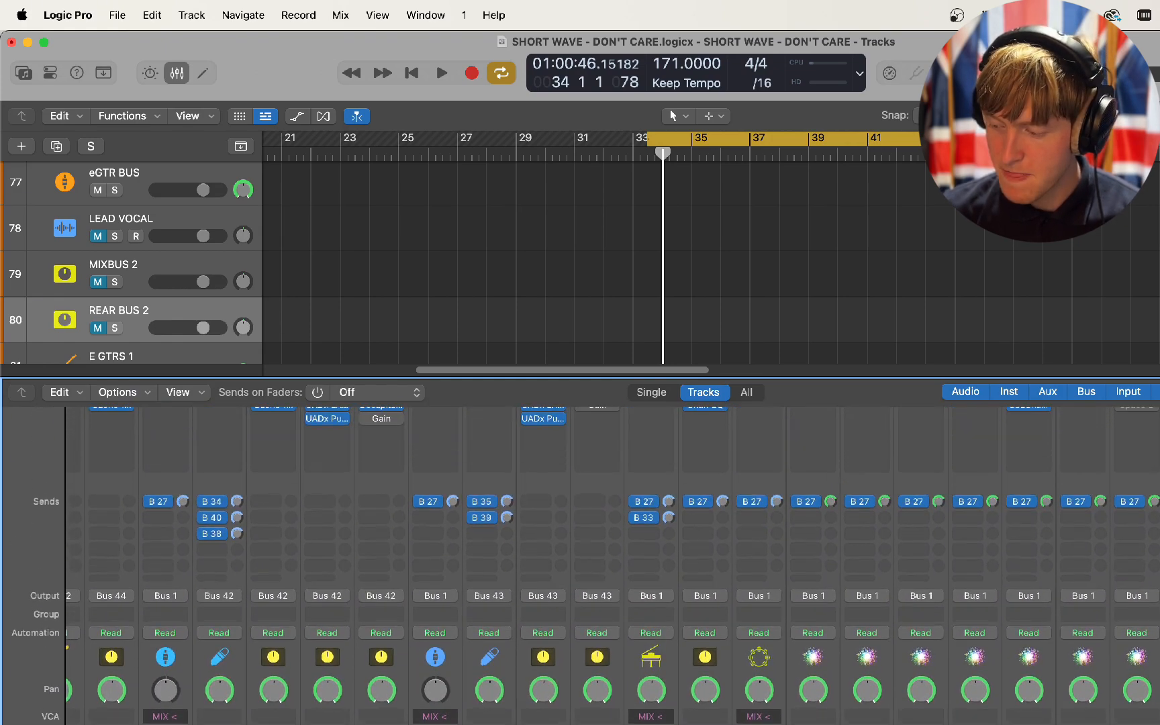
{"action": "scroll", "coordinate": [756, 536], "scroll_direction": "down", "scroll_amount": 2}
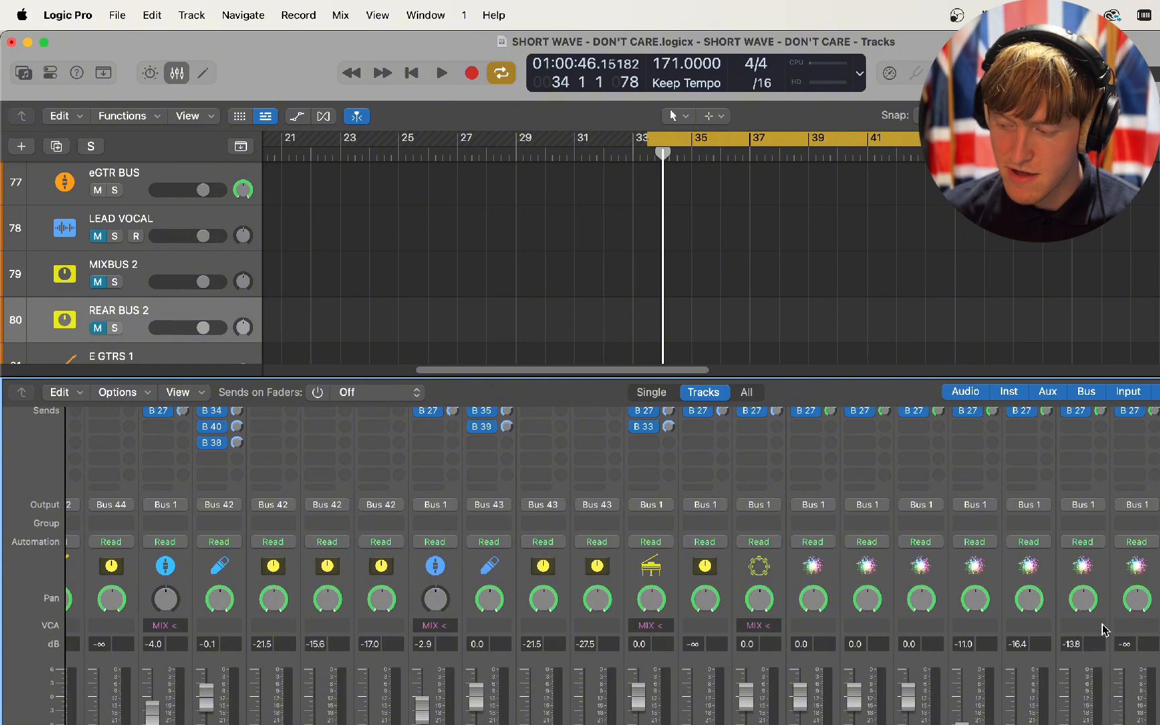
{"action": "scroll", "coordinate": [940, 706], "scroll_direction": "left", "scroll_amount": 2}
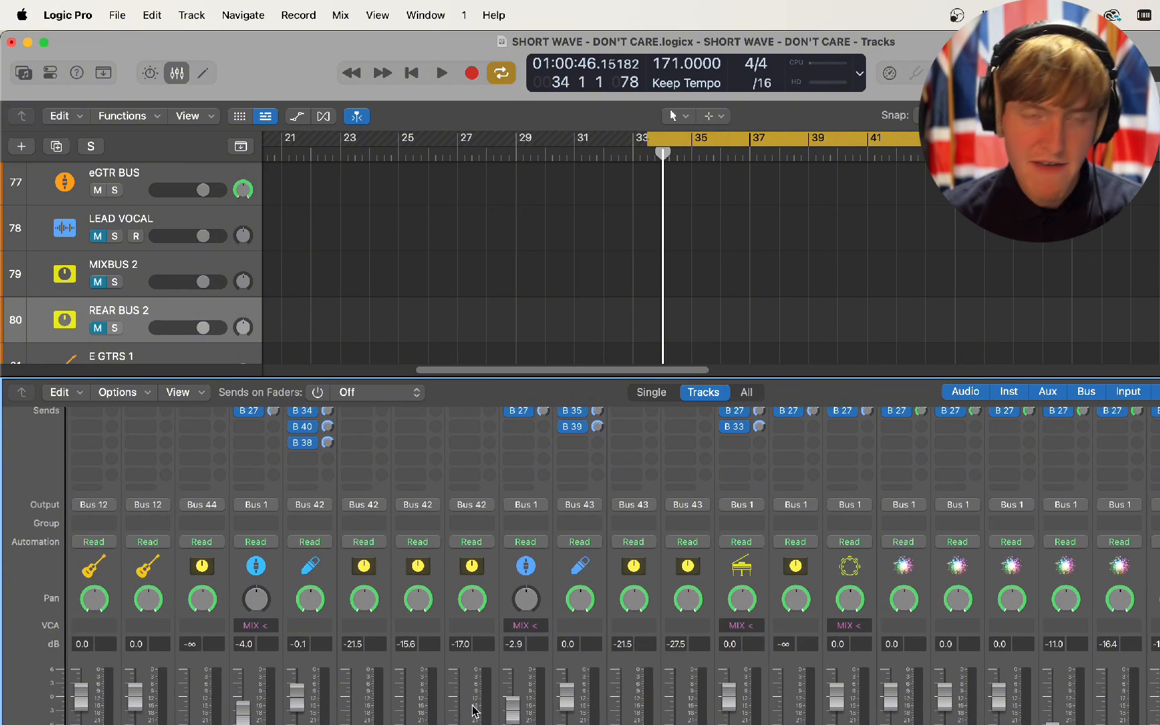
{"action": "scroll", "coordinate": [474, 710], "scroll_direction": "up", "scroll_amount": 2}
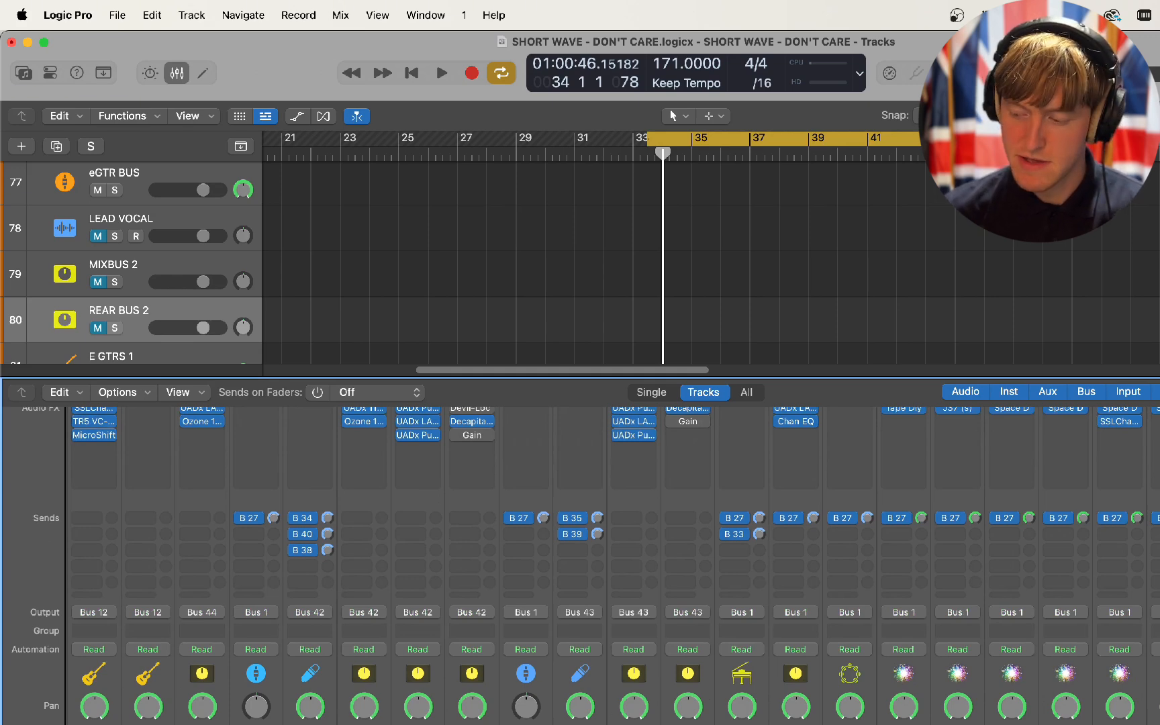
{"action": "scroll", "coordinate": [964, 672], "scroll_direction": "down", "scroll_amount": 5}
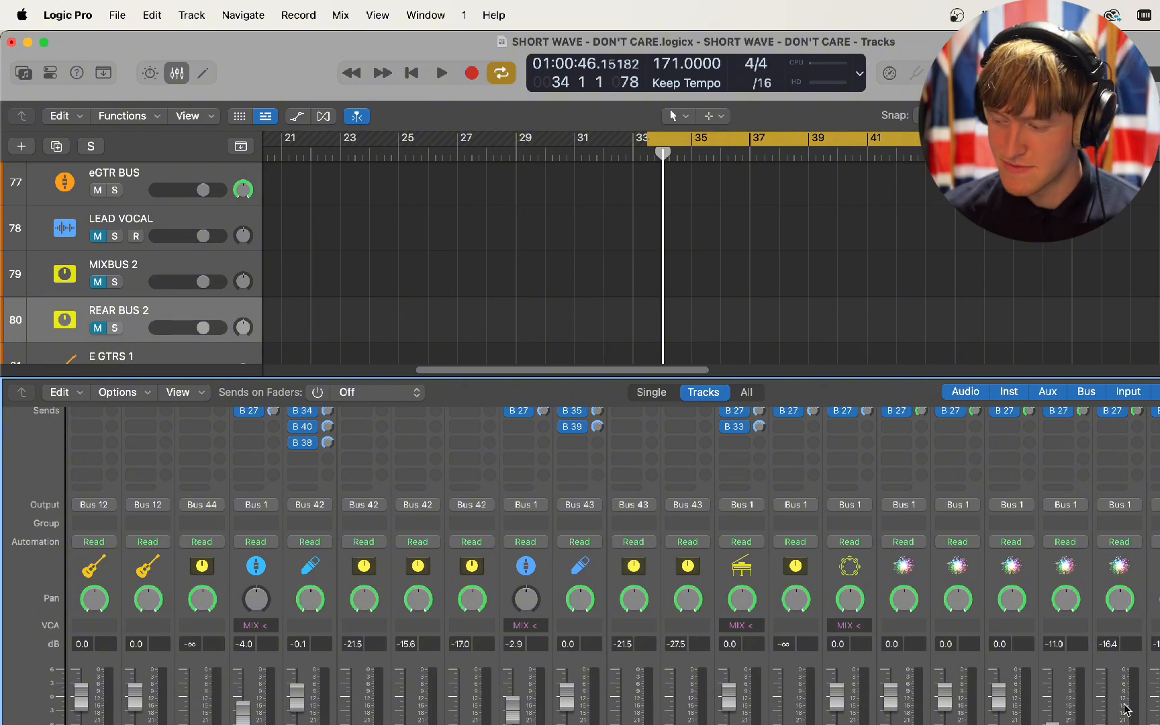
{"action": "left_click", "coordinate": [1154, 678]}
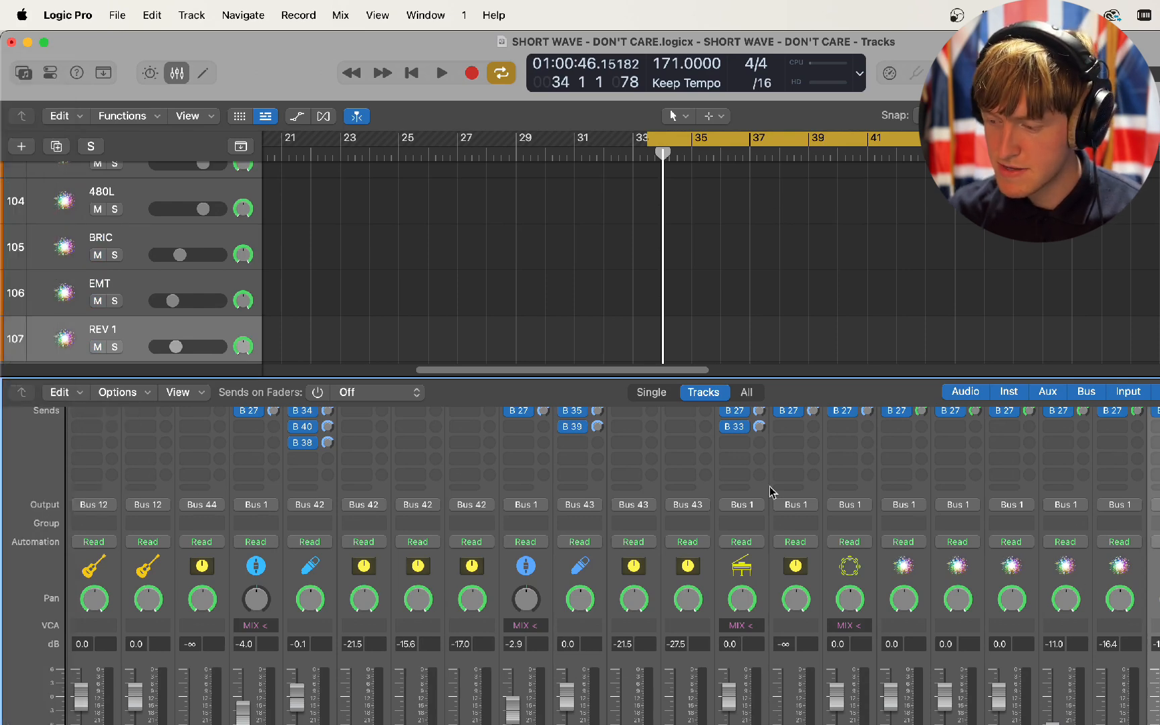
{"action": "scroll", "coordinate": [1135, 502], "scroll_direction": "up", "scroll_amount": 4}
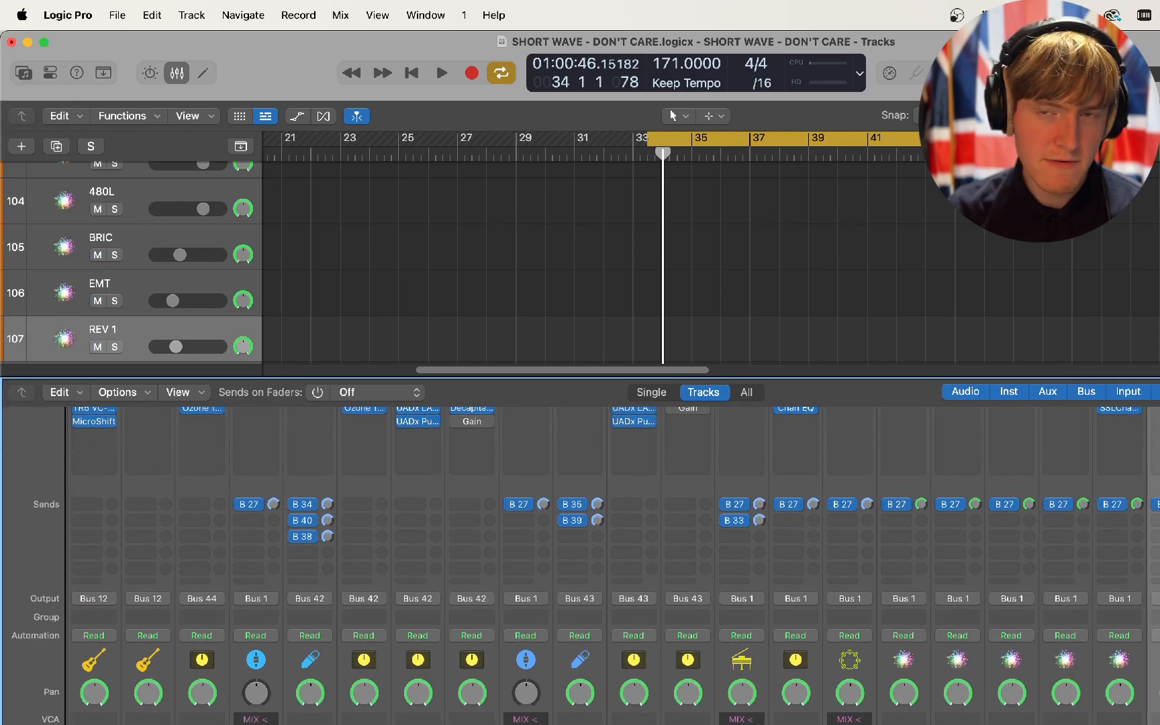
Step: Select and solo the original REAR BUS channel, then check its input, effects and output
{"action": "scroll", "coordinate": [880, 610], "scroll_direction": "left", "scroll_amount": 20}
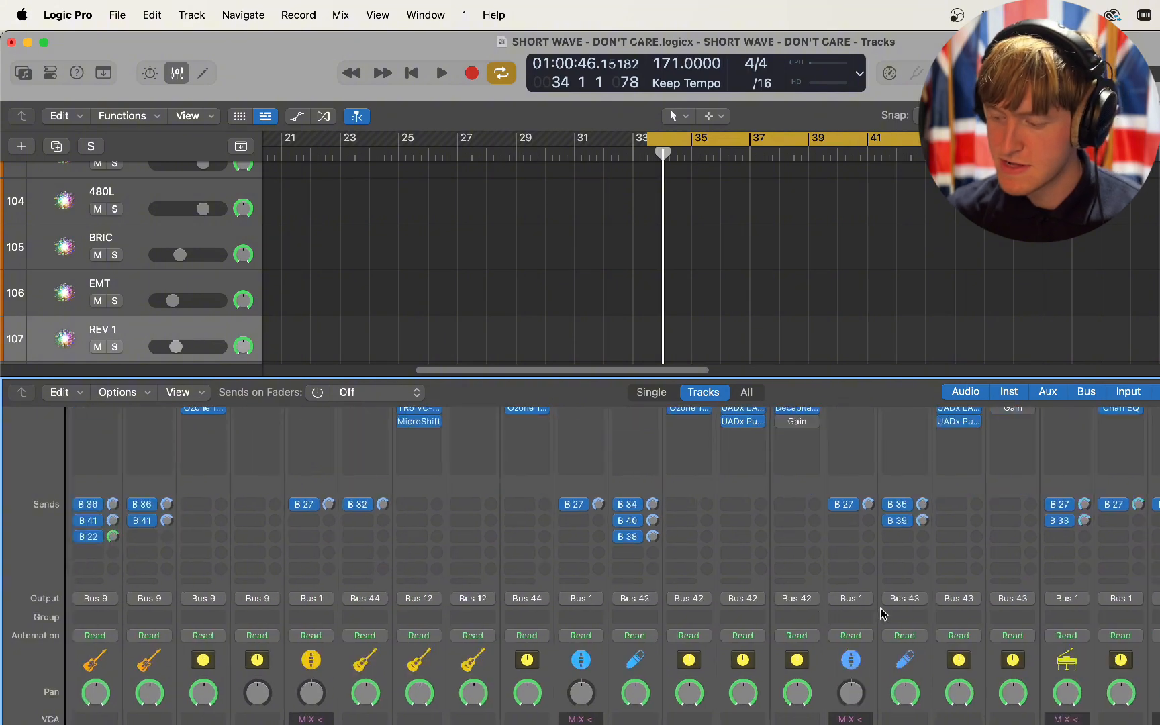
{"action": "scroll", "coordinate": [881, 611], "scroll_direction": "down", "scroll_amount": 4}
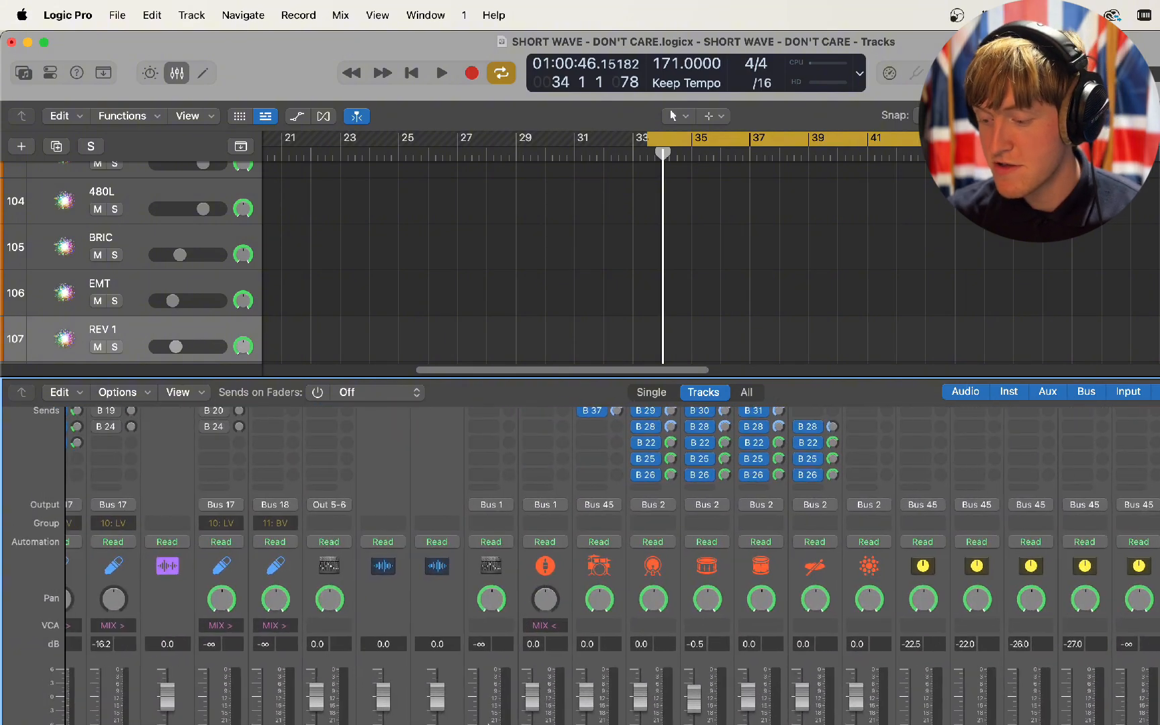
{"action": "left_click", "coordinate": [497, 668]}
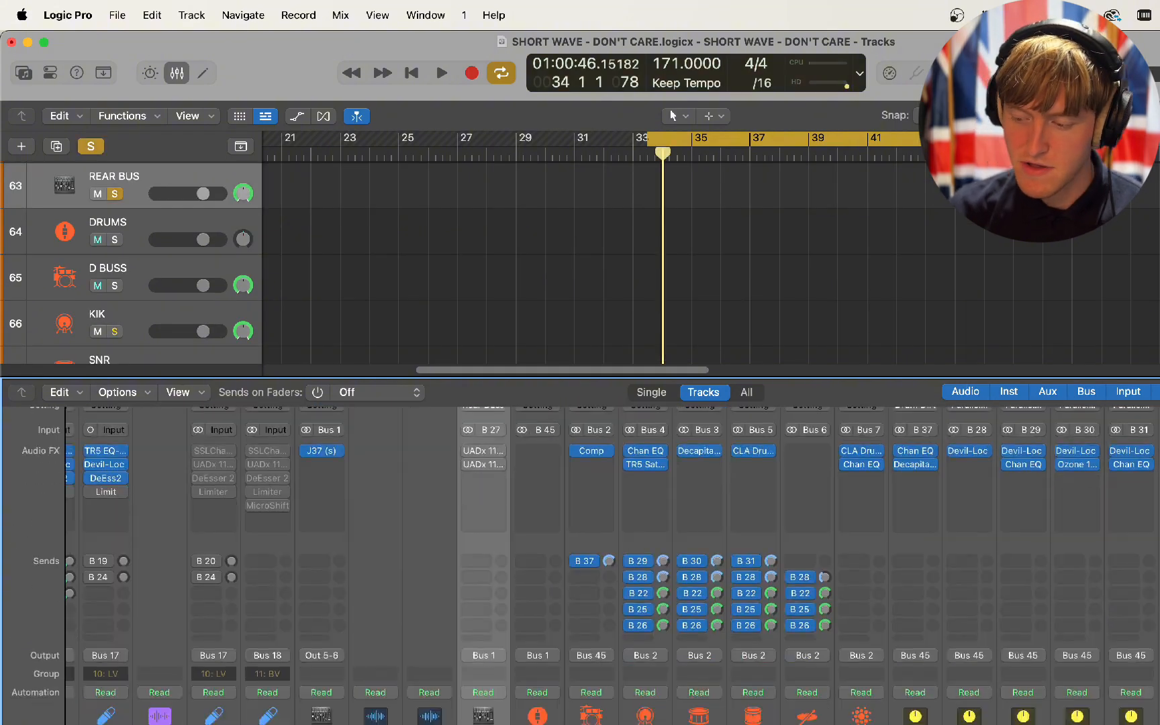
{"action": "scroll", "coordinate": [580, 565], "scroll_direction": "down", "scroll_amount": 5}
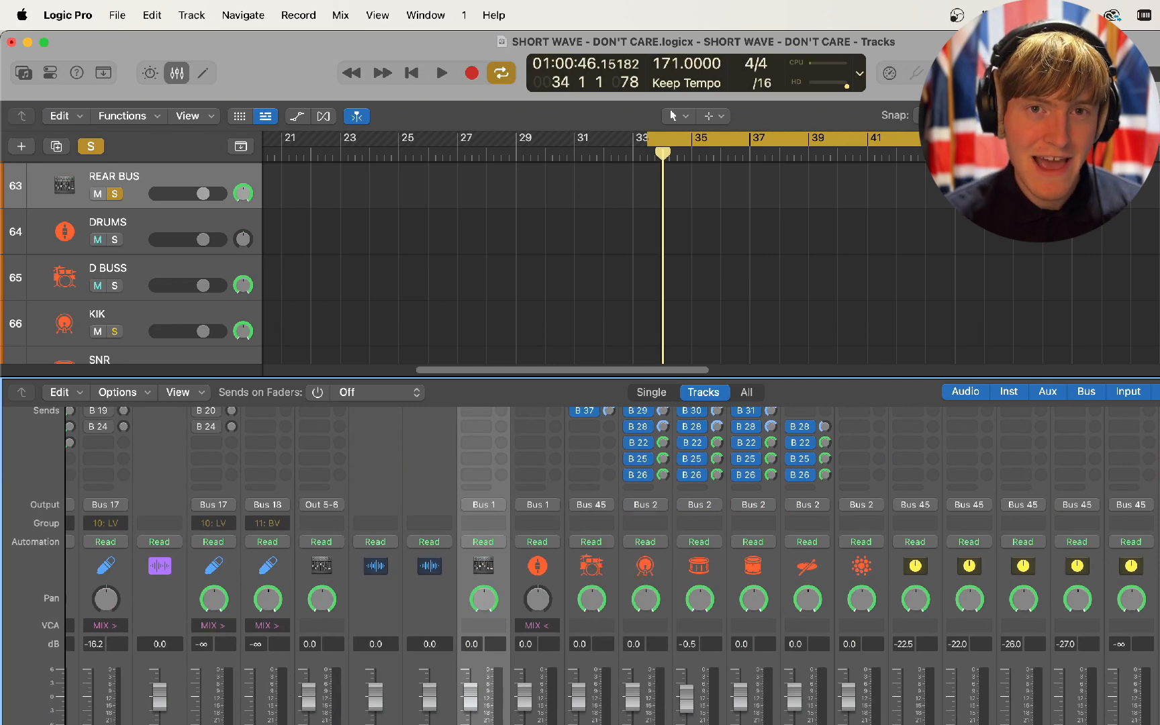
{"action": "scroll", "coordinate": [581, 565], "scroll_direction": "up", "scroll_amount": 6}
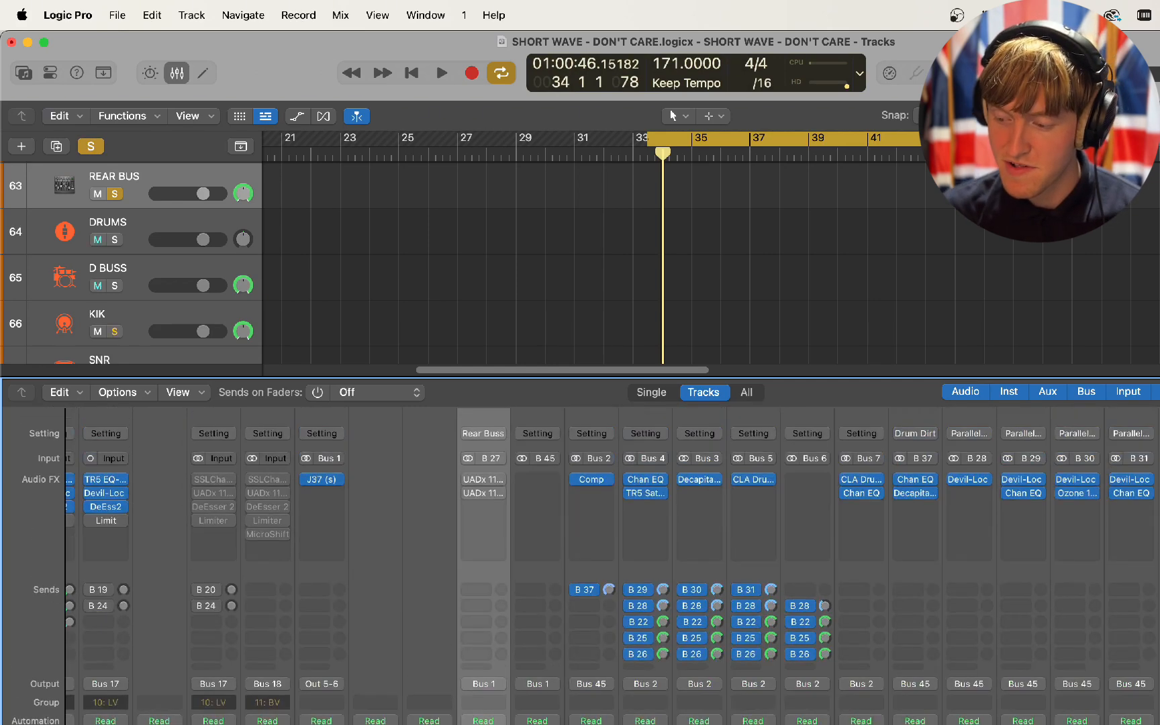
Step: Play the cycled section from bar 34 to listen to the soloed REAR BUS, and stop playback in bar 41
{"action": "scroll", "coordinate": [580, 566], "scroll_direction": "down", "scroll_amount": 4}
{"action": "scroll", "coordinate": [580, 565], "scroll_direction": "down", "scroll_amount": 1}
{"action": "scroll", "coordinate": [580, 565], "scroll_direction": "down", "scroll_amount": 2}
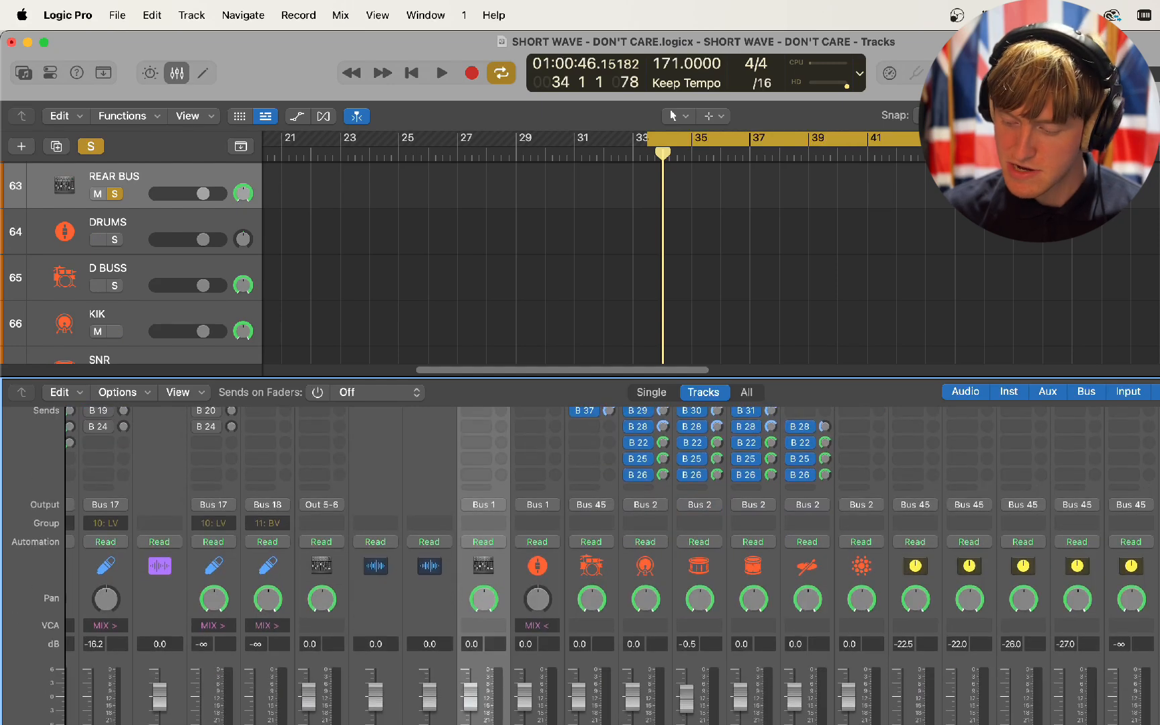
{"action": "key", "text": "space"}
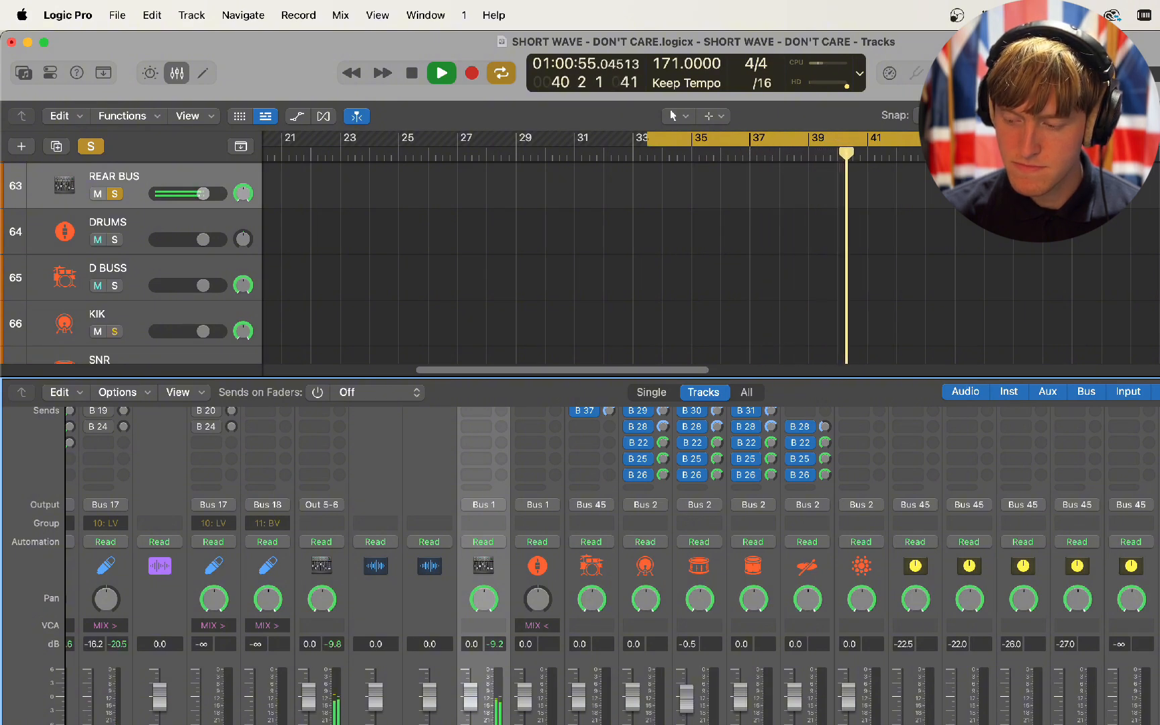
{"action": "key", "text": "space"}
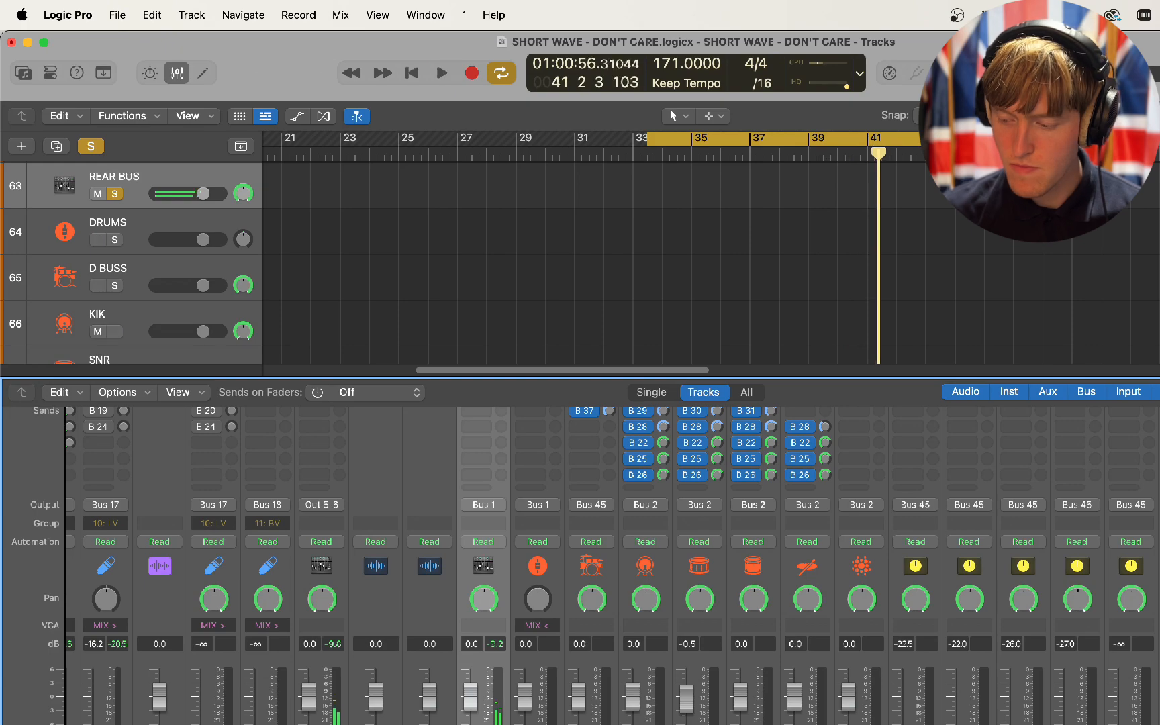
Step: Open the UADx 1176LN Rev E Compressor in the REAR BUS channel's first effect slot
{"action": "scroll", "coordinate": [580, 557], "scroll_direction": "up", "scroll_amount": 6}
{"action": "scroll", "coordinate": [580, 557], "scroll_direction": "down", "scroll_amount": 3}
{"action": "scroll", "coordinate": [580, 557], "scroll_direction": "down", "scroll_amount": 1}
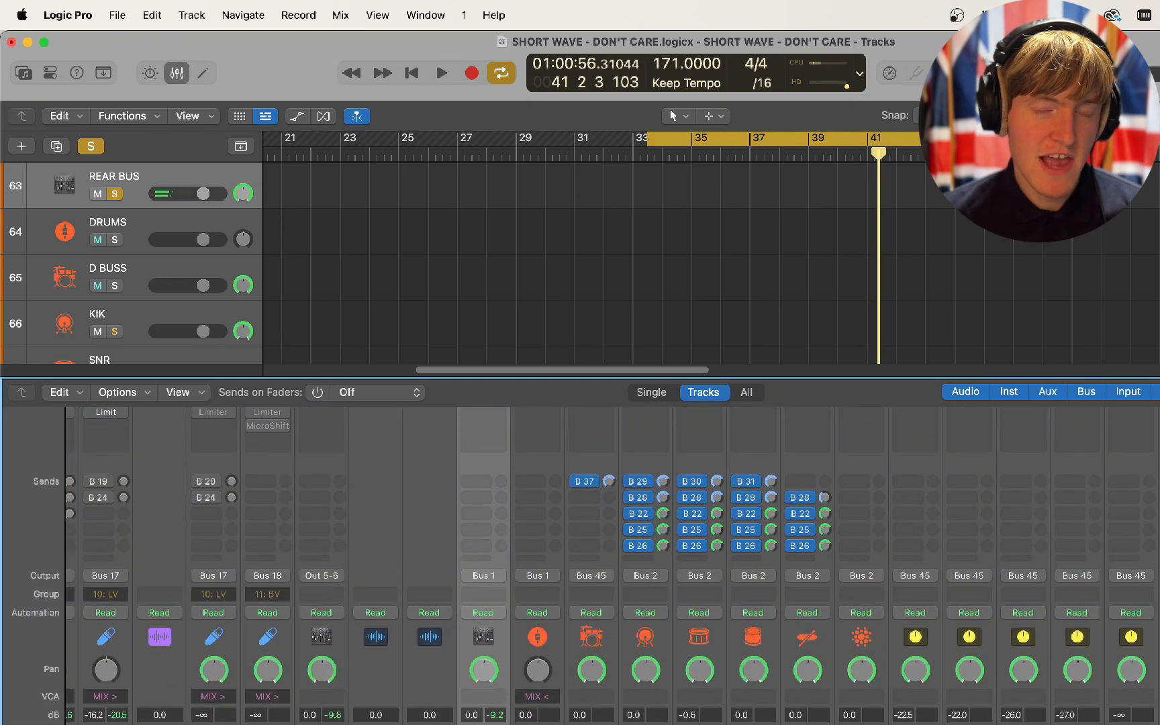
{"action": "scroll", "coordinate": [580, 557], "scroll_direction": "down", "scroll_amount": 4}
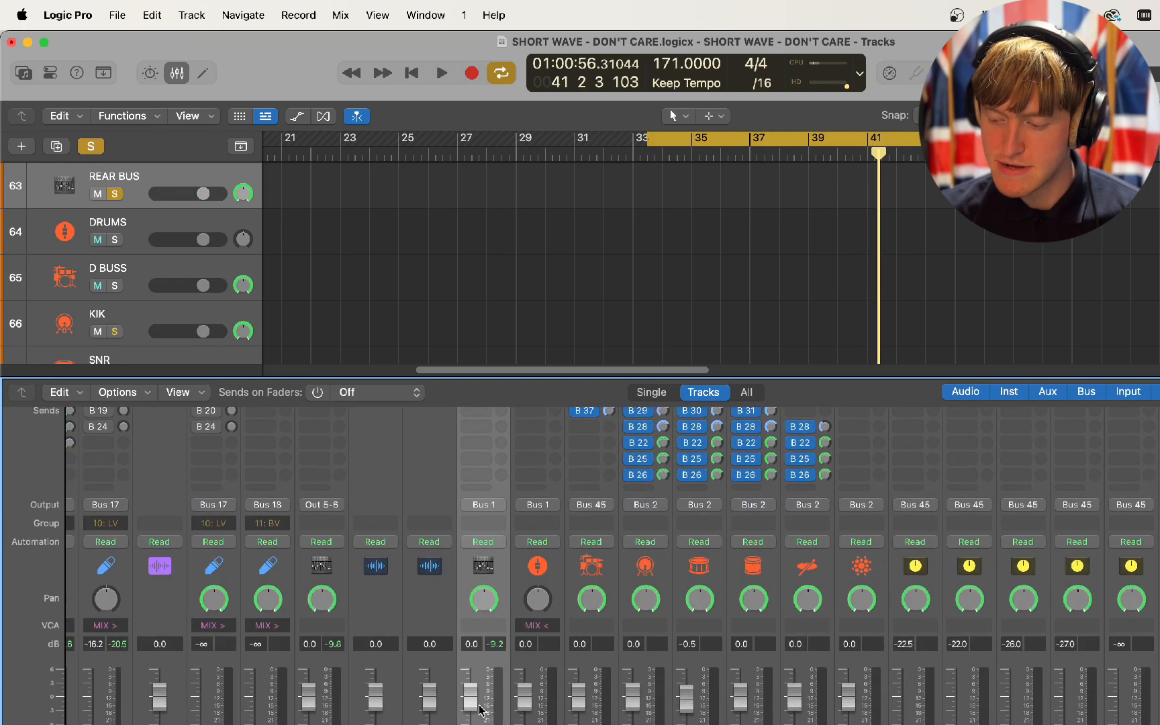
{"action": "scroll", "coordinate": [505, 612], "scroll_direction": "up", "scroll_amount": 10}
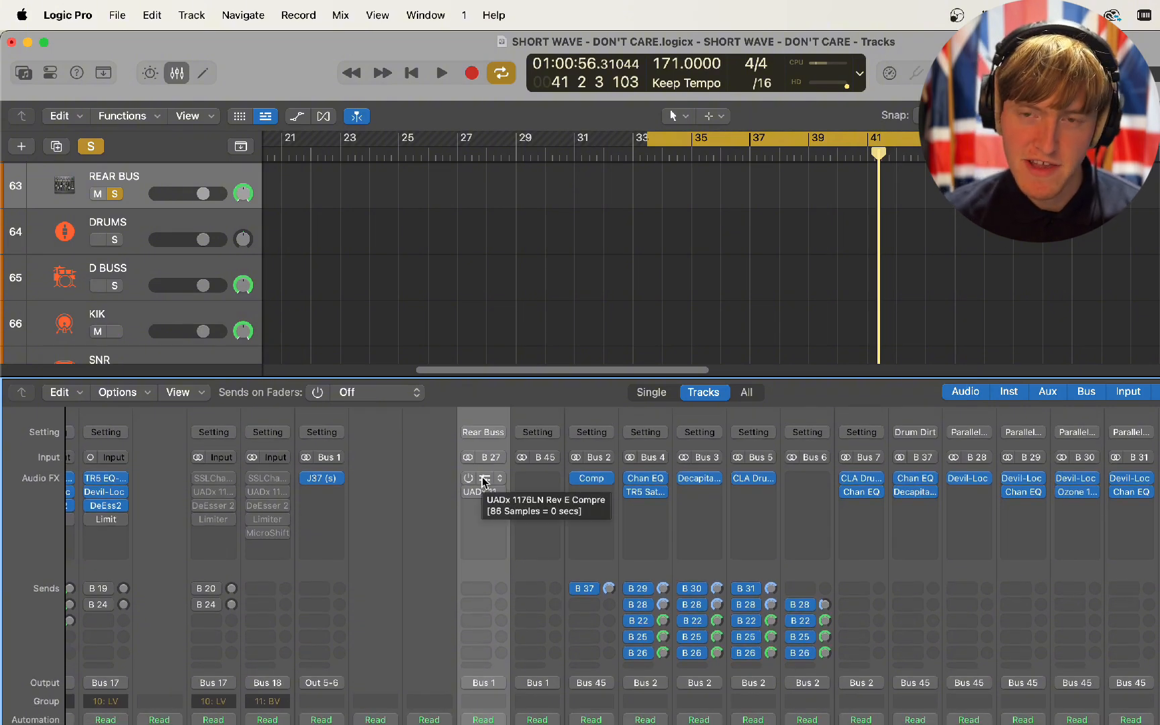
{"action": "left_click", "coordinate": [483, 481]}
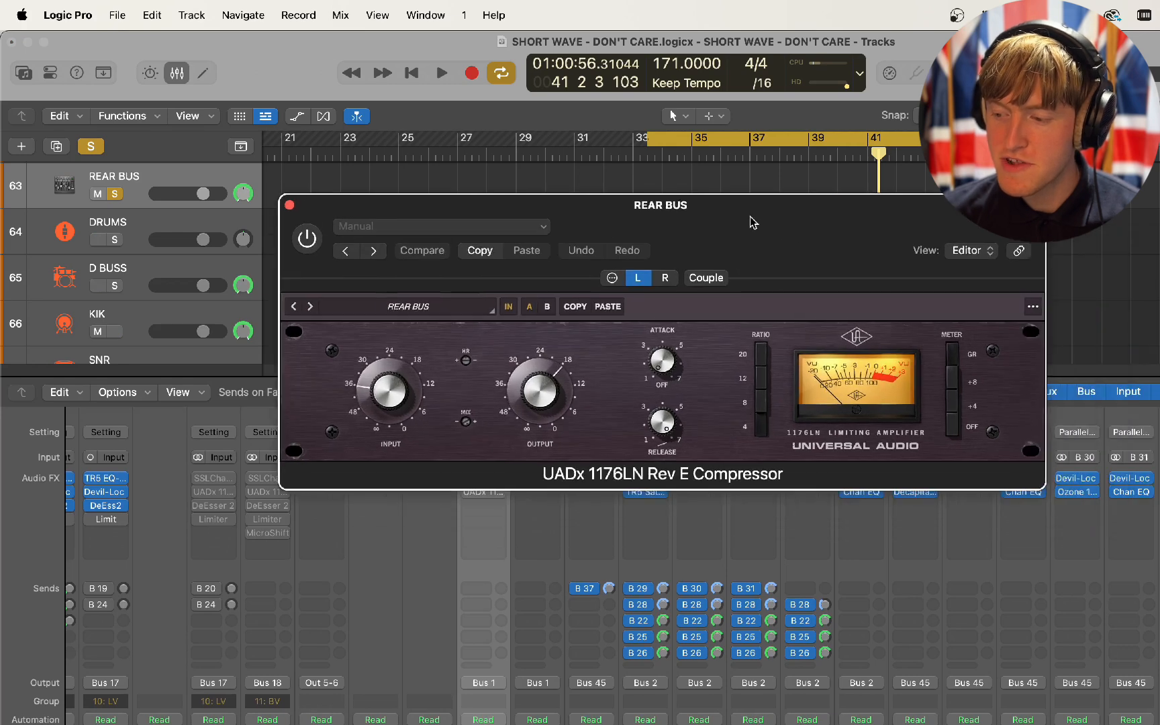
Step: Reposition the compressor window and enable the first UADx 1176LN Rev E Compressor on REAR BUS
{"action": "left_click_drag", "start_coordinate": [752, 221], "coordinate": [554, 111]}
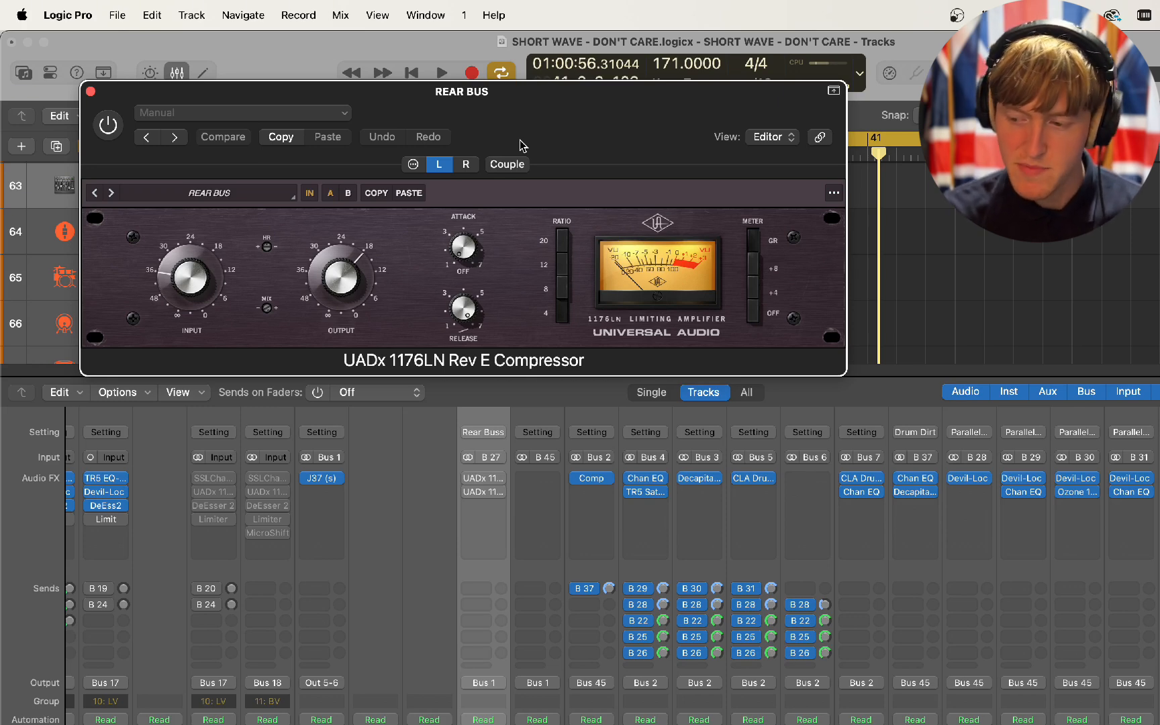
{"action": "left_click", "coordinate": [109, 125]}
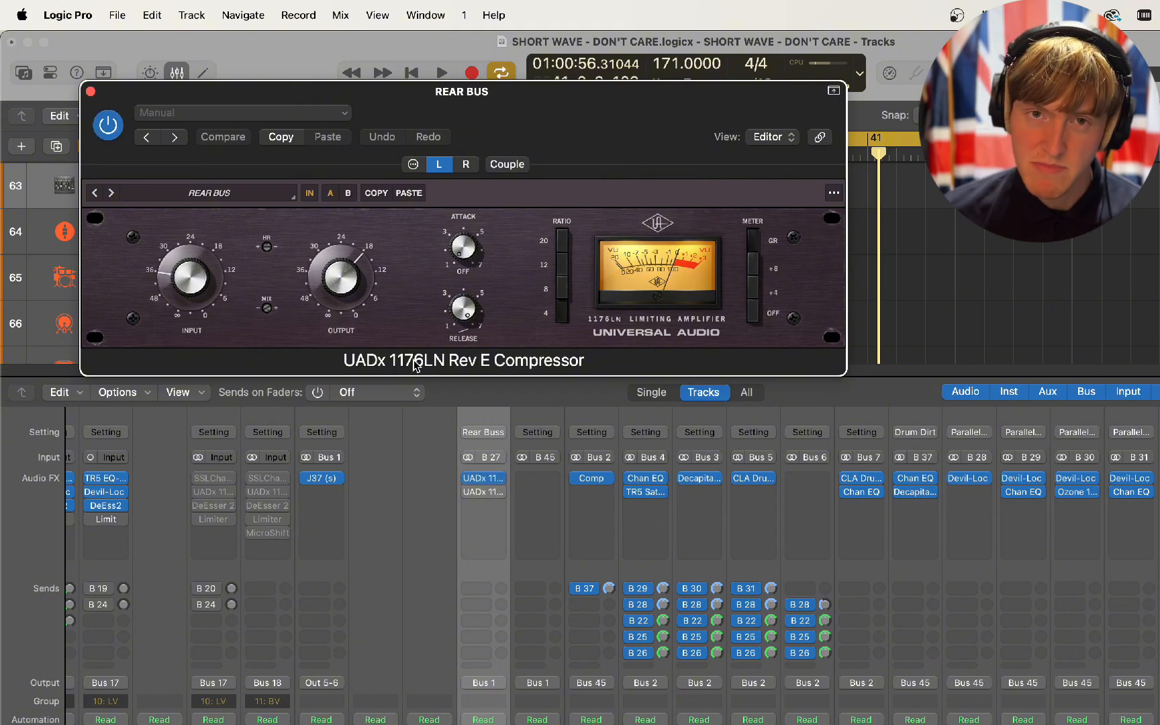
{"action": "scroll", "coordinate": [575, 524], "scroll_direction": "down", "scroll_amount": 5}
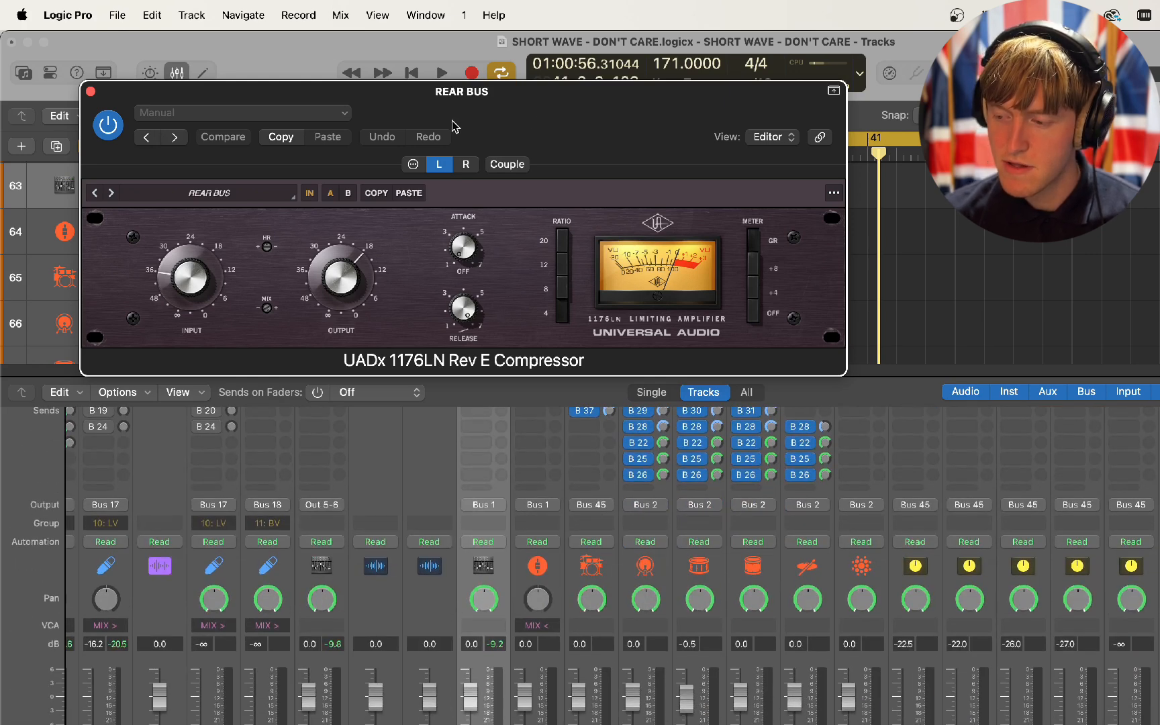
Step: Play the cycled section with REAR BUS soloed, lower the compressor's input slightly and stop playback in bar 44
{"action": "key", "text": "e"}
{"action": "key", "text": "space"}
{"action": "key", "text": "e"}
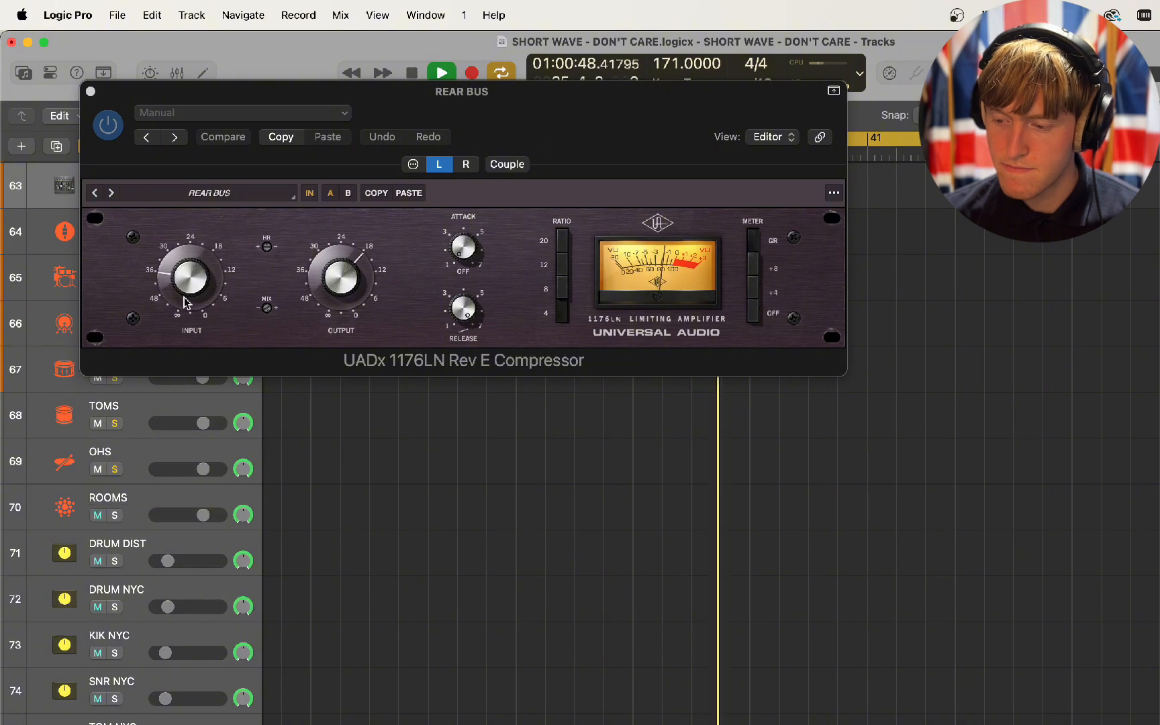
{"action": "left_click_drag", "start_coordinate": [186, 283], "coordinate": [186, 286]}
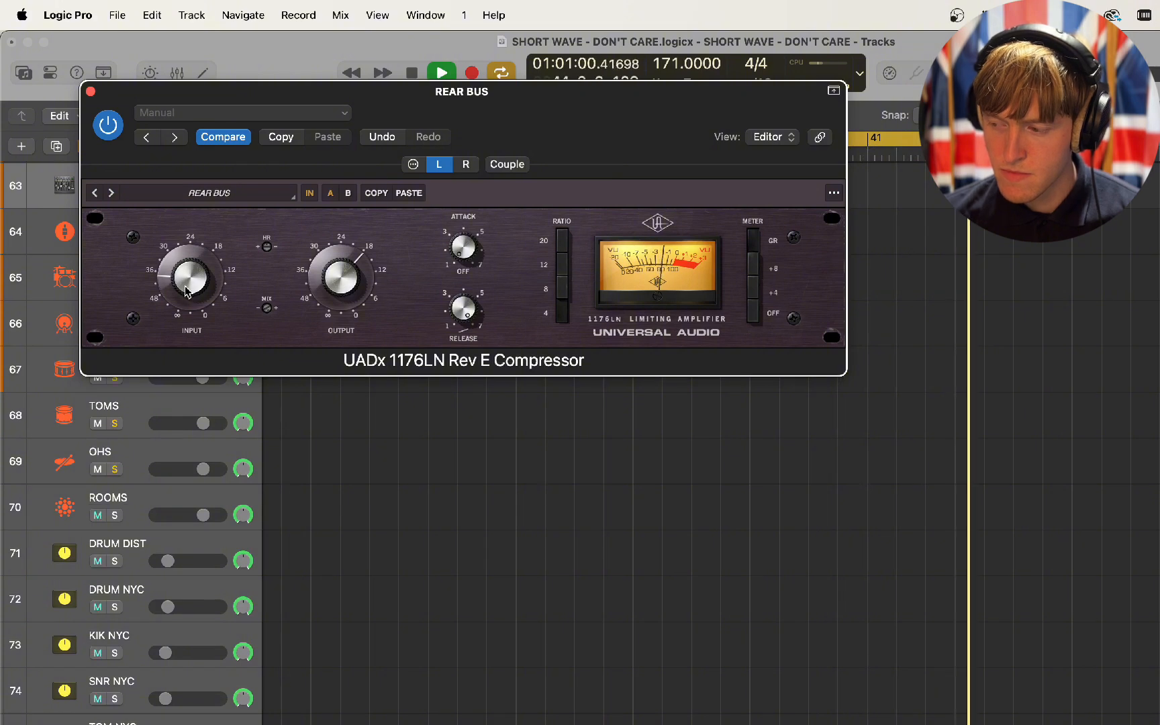
{"action": "key", "text": "space"}
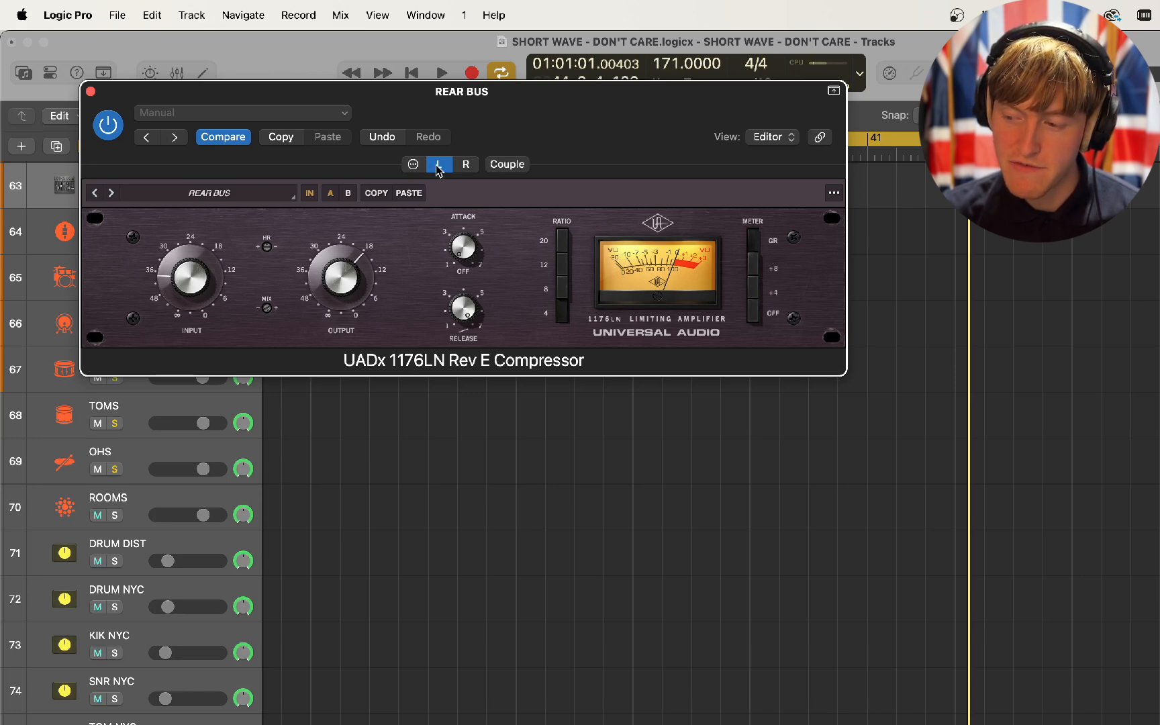
Step: Copy the compressor's left-channel settings to its right channel, and return to the left-channel view
{"action": "left_click", "coordinate": [374, 196]}
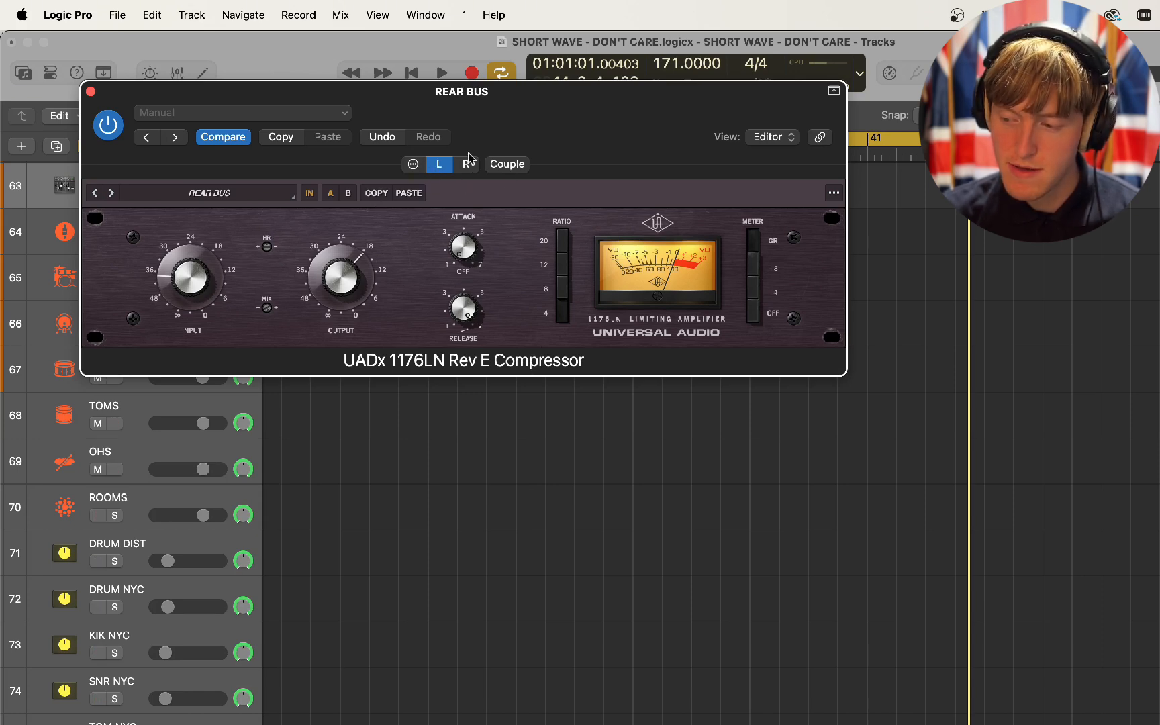
{"action": "left_click", "coordinate": [466, 163]}
{"action": "left_click", "coordinate": [410, 194]}
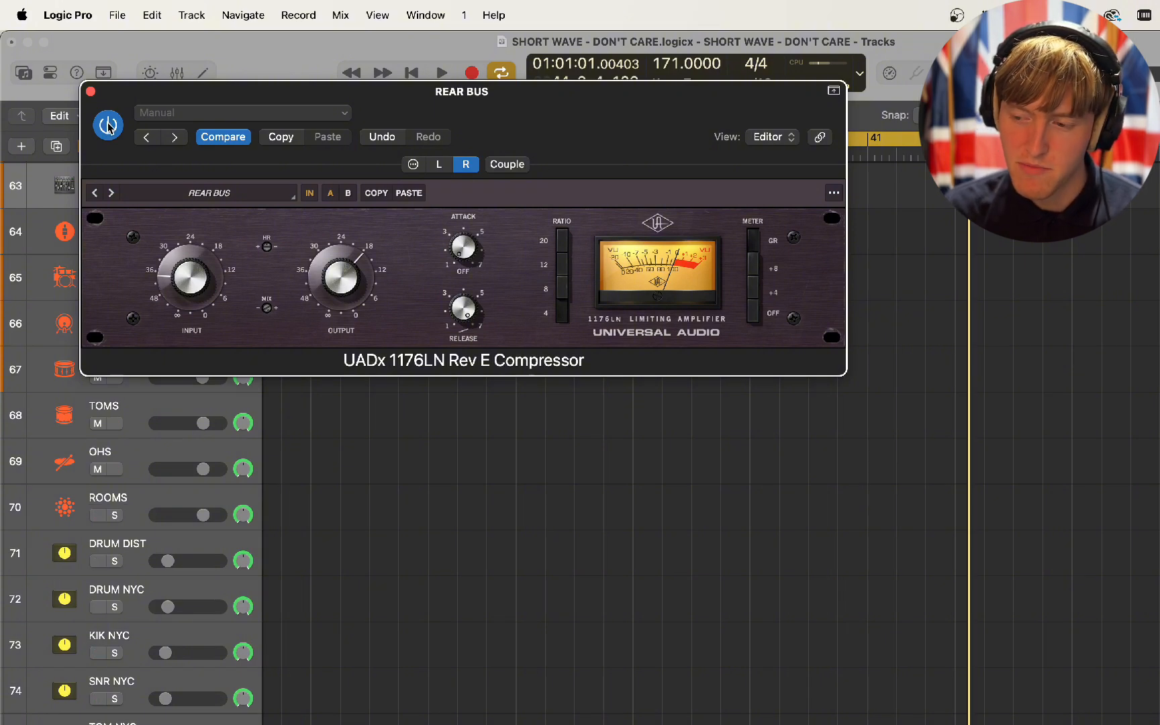
{"action": "left_click_drag", "start_coordinate": [555, 116], "coordinate": [775, 235]}
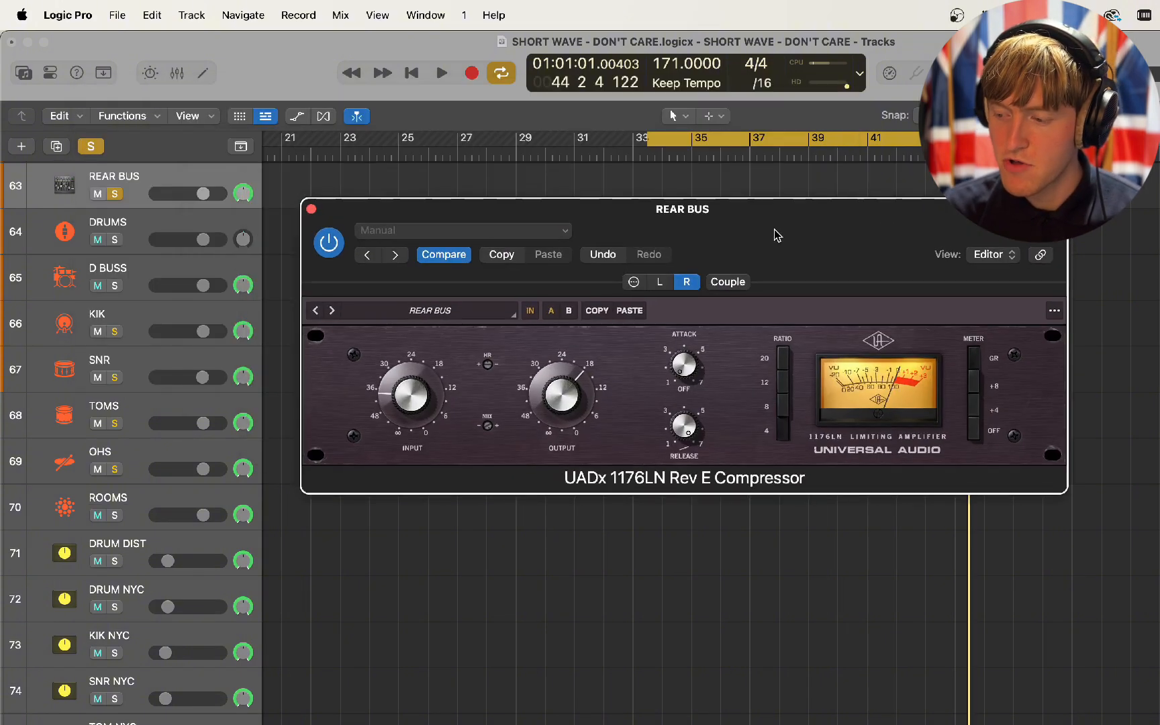
{"action": "left_click", "coordinate": [661, 284]}
Step: Show the mixer, take REAR BUS out of solo and pull its fader down to -∞
{"action": "scroll", "coordinate": [549, 616], "scroll_direction": "down", "scroll_amount": 8}
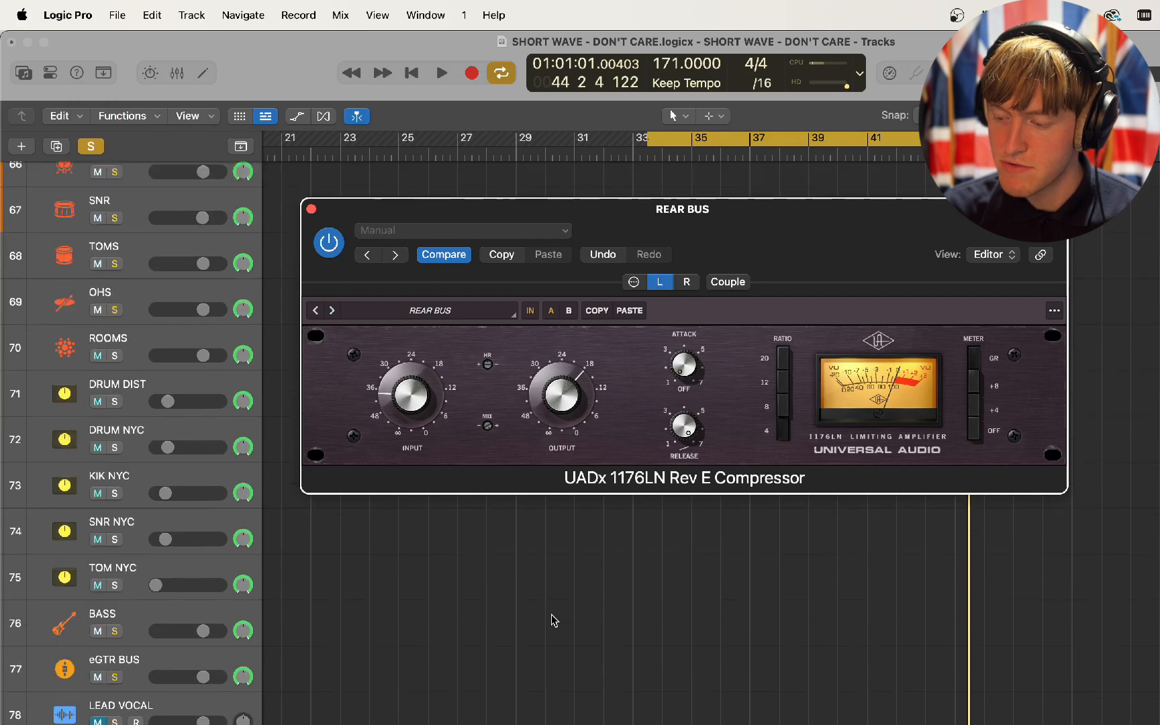
{"action": "key", "text": "x"}
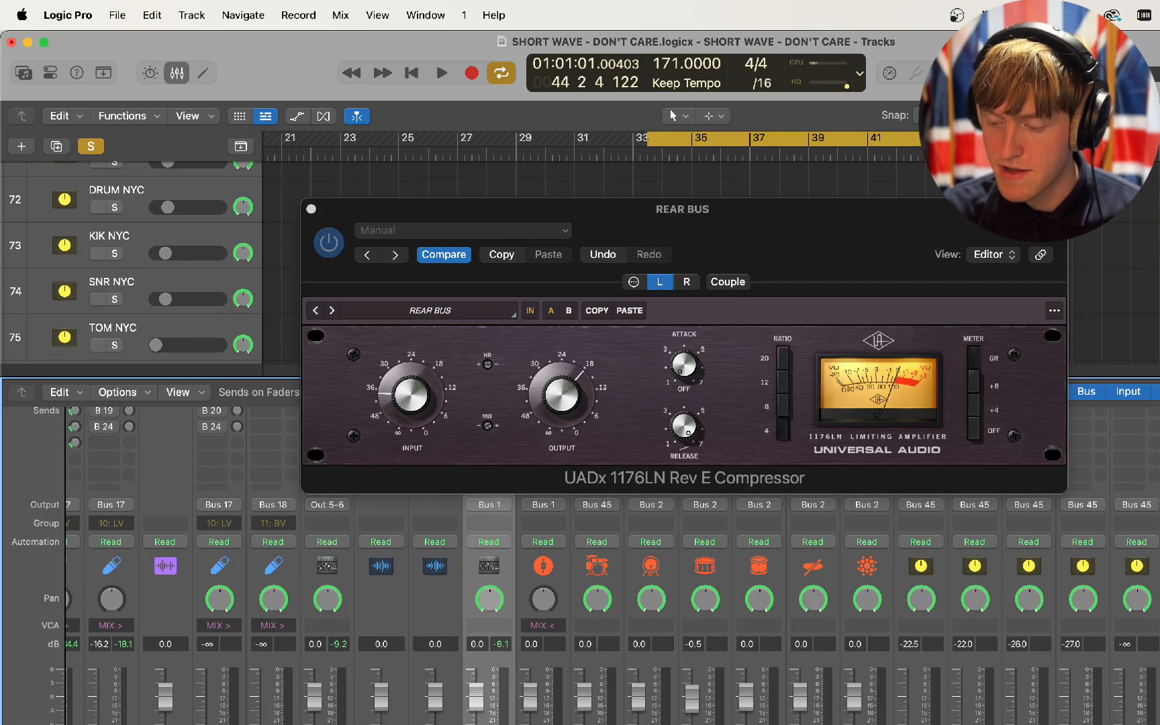
{"action": "key", "text": "s"}
{"action": "left_click_drag", "start_coordinate": [476, 695], "coordinate": [476, 722]}
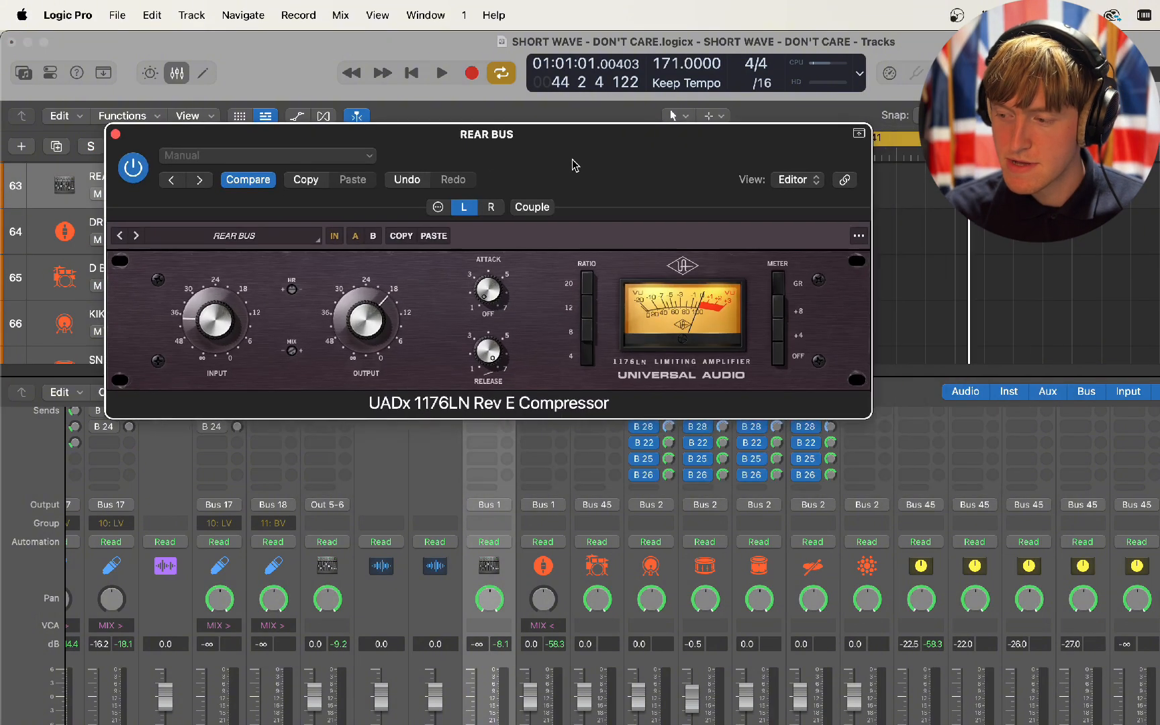
Step: Play the full mix while raising the REAR BUS fader to -10.8 dB, and stop playback in bar 46
{"action": "left_click_drag", "start_coordinate": [767, 240], "coordinate": [494, 121]}
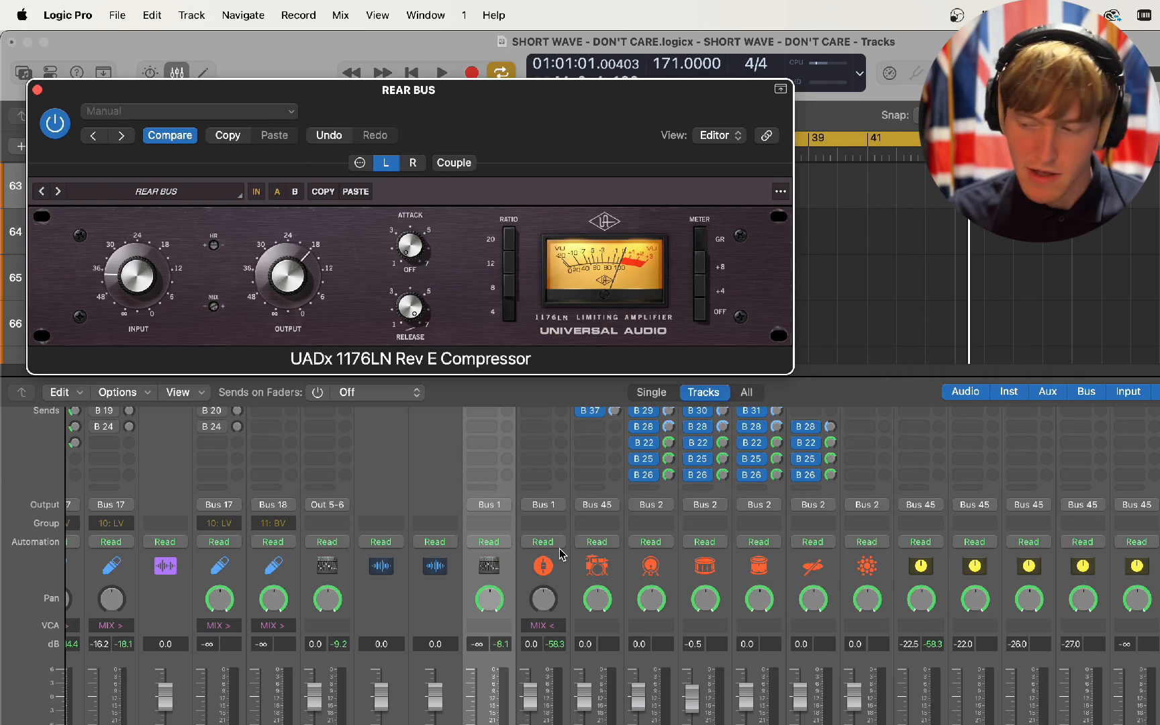
{"action": "key", "text": "space"}
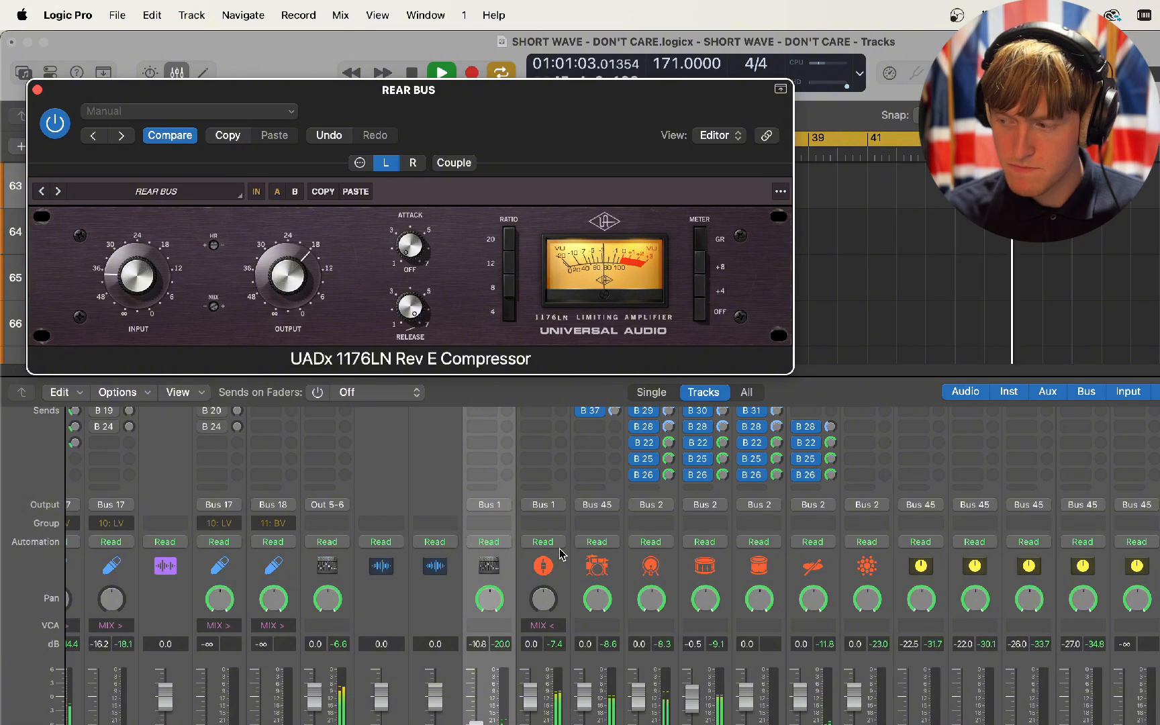
{"action": "key", "text": "space"}
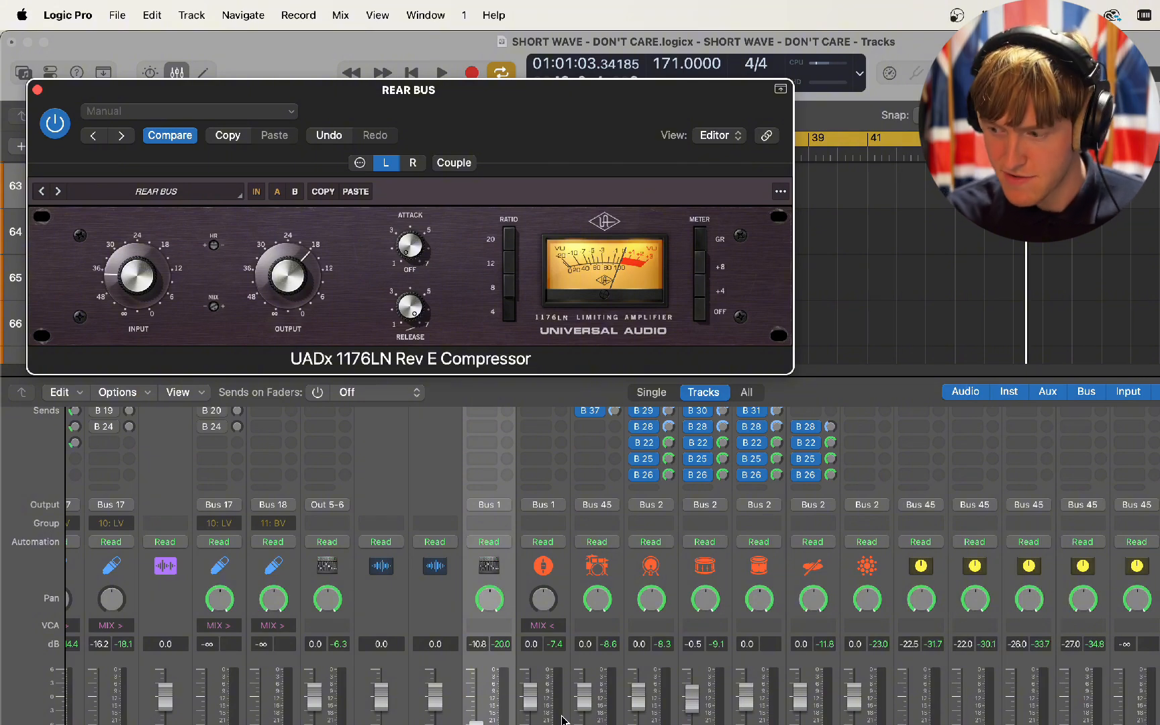
Step: Close the first compressor and open the UADx 1176LN Rev E Compressor in the second REAR BUS effect slot
{"action": "left_click", "coordinate": [37, 90]}
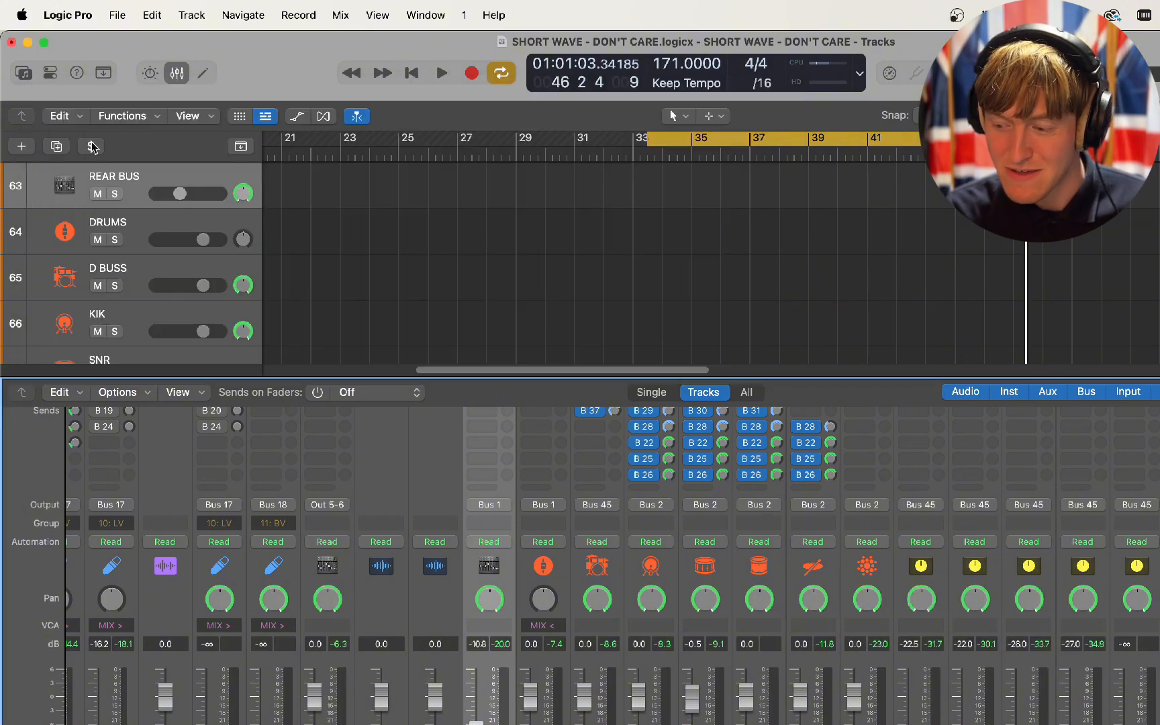
{"action": "scroll", "coordinate": [526, 602], "scroll_direction": "up", "scroll_amount": 5}
{"action": "mouse_move", "coordinate": [474, 480]}
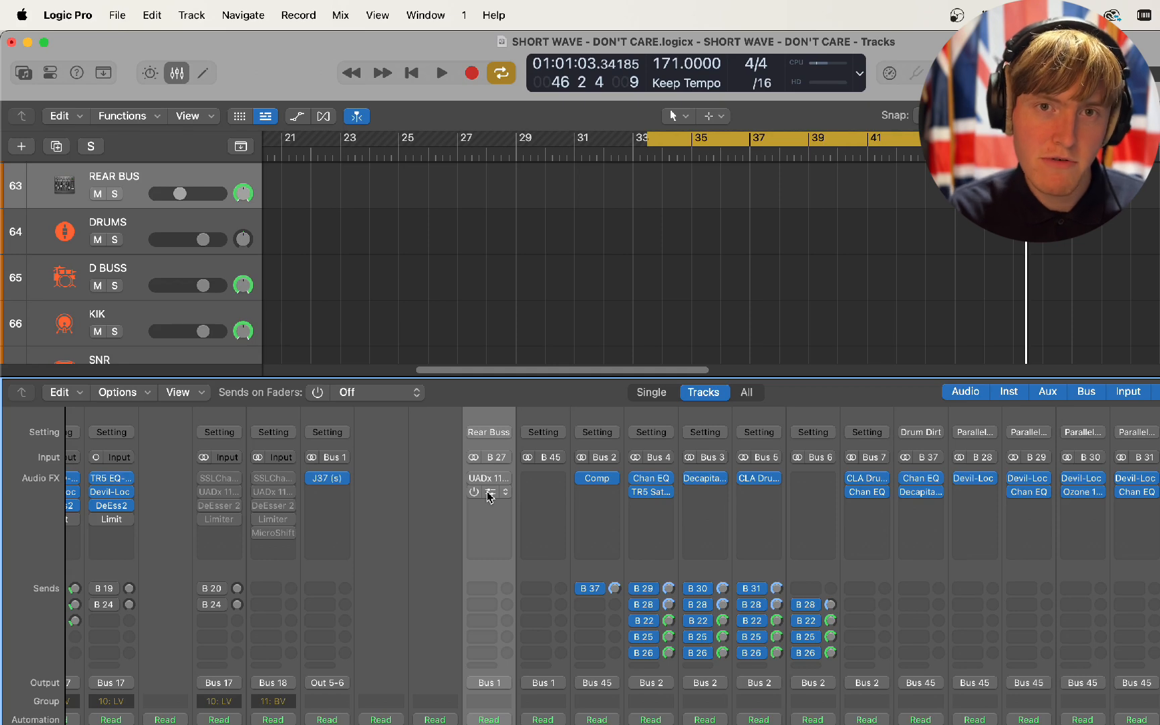
{"action": "left_click", "coordinate": [489, 495]}
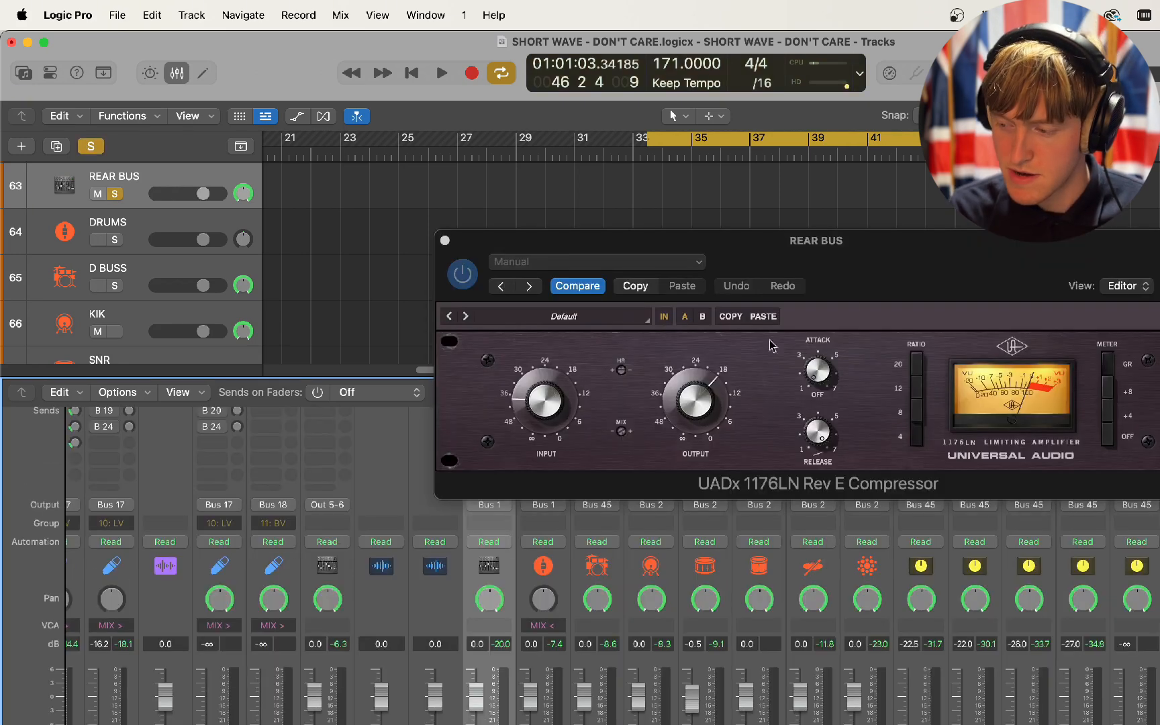
Step: Play the cycled section with REAR BUS soloed to hear the second compressor, and stop playback in bar 37
{"action": "key", "text": "s"}
{"action": "key", "text": "space"}
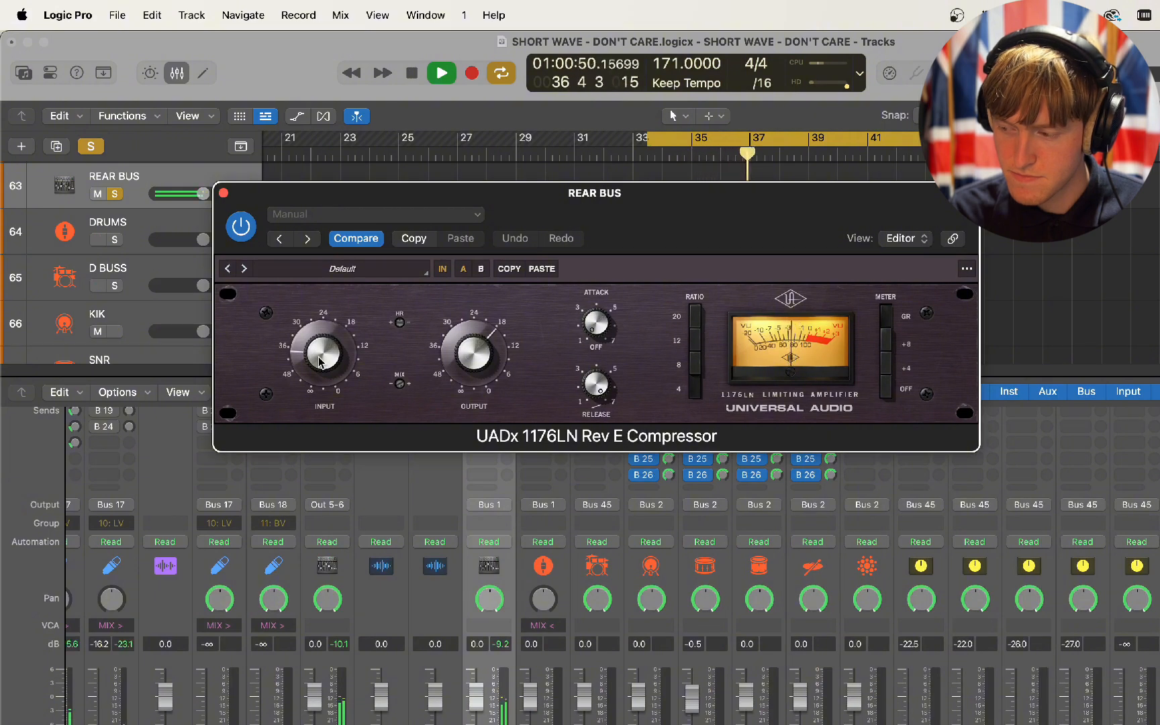
{"action": "key", "text": "space"}
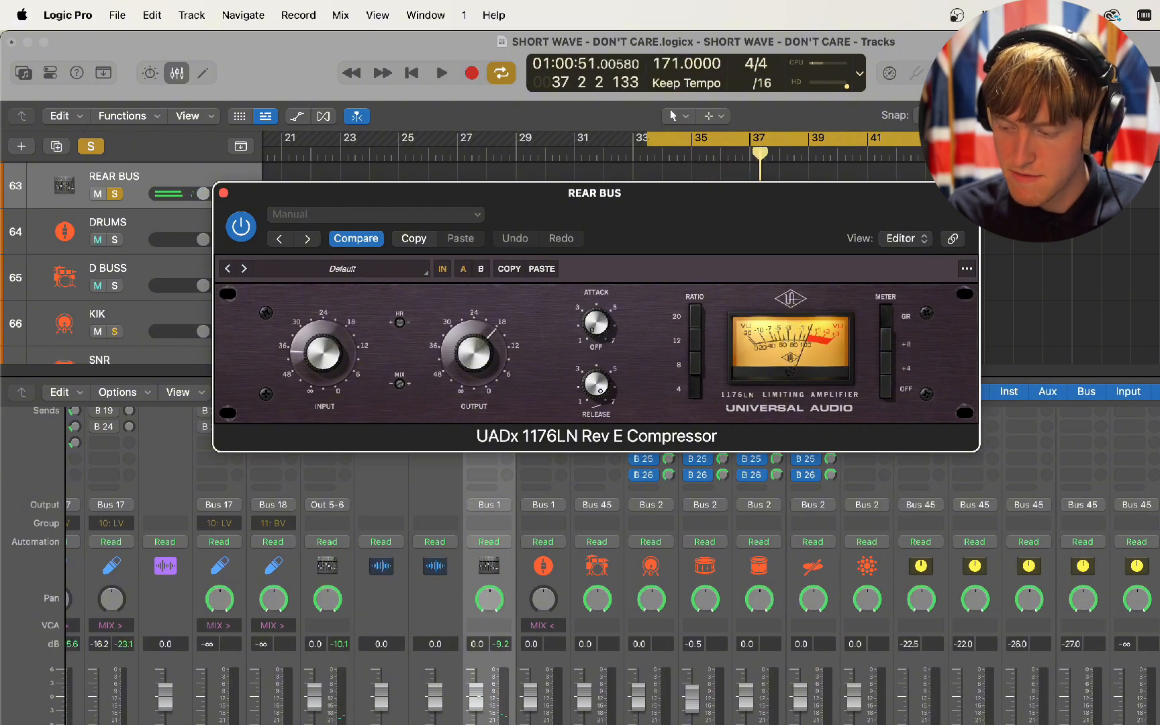
Step: Pull the REAR BUS fader down to -∞ and unsolo it, raising the fader to -11.4 dB while the full mix plays to bar 41
{"action": "left_click_drag", "start_coordinate": [203, 193], "coordinate": [160, 193]}
{"action": "key", "text": "s"}
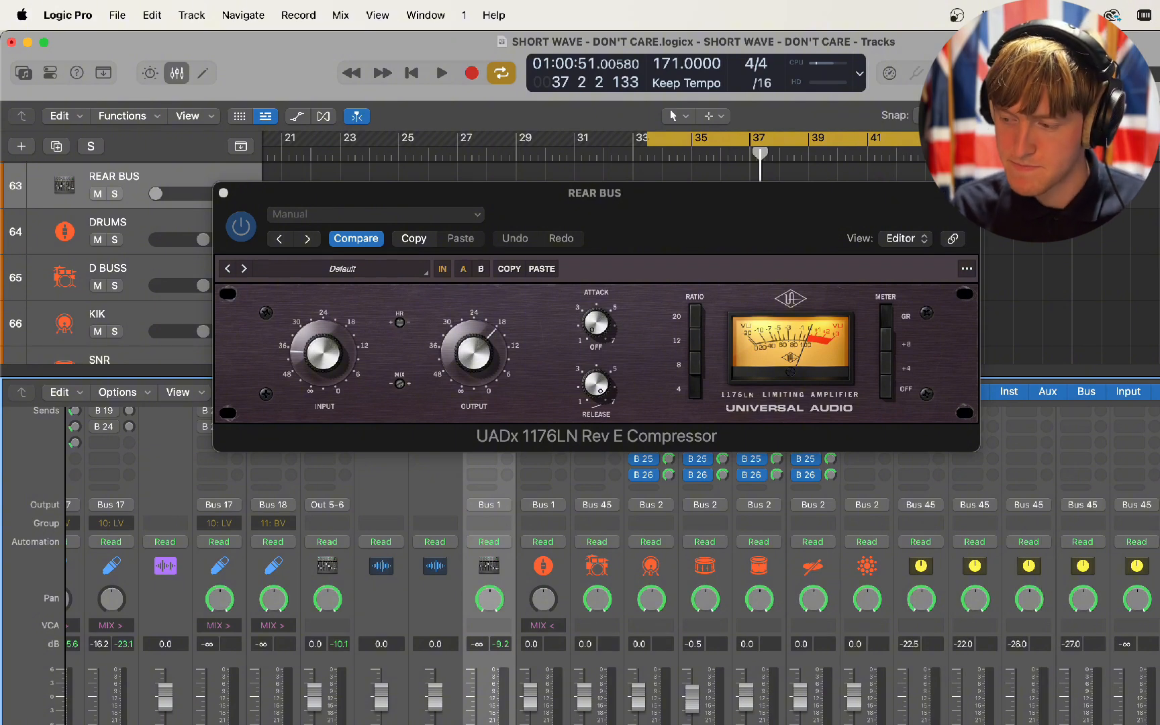
{"action": "key", "text": "space"}
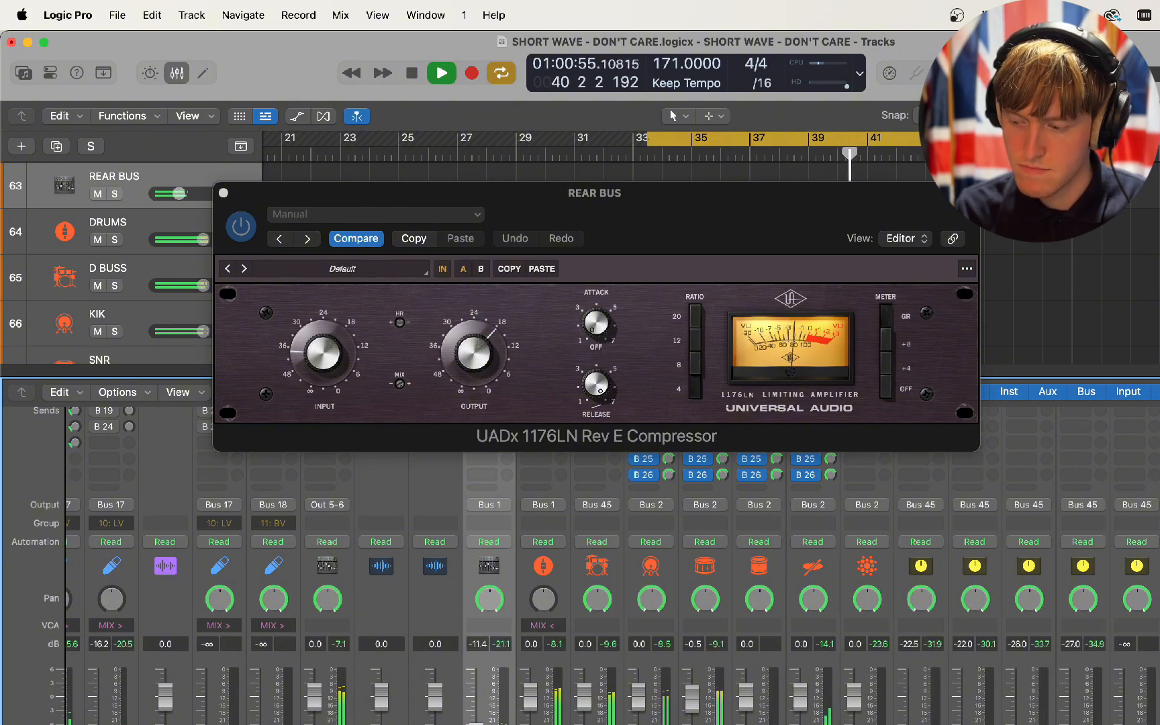
{"action": "key", "text": "space"}
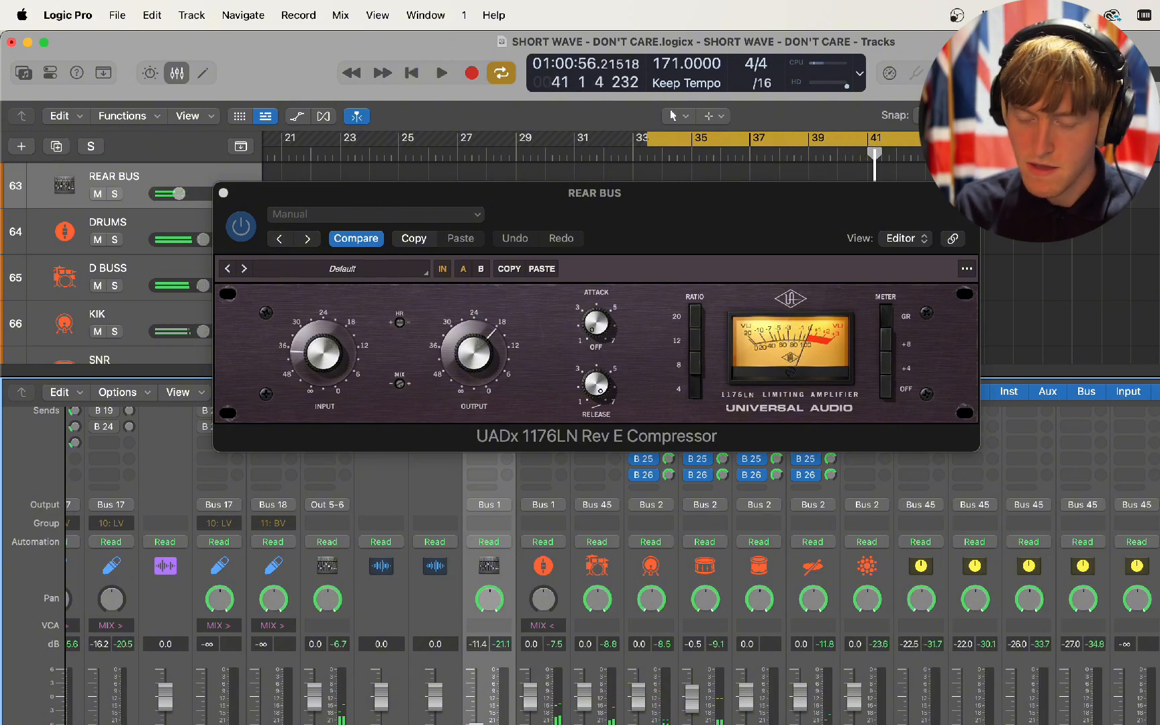
Step: Play the cycled full mix while repeatedly muting and unmuting REAR BUS to compare, leave it unmuted, and restart playback after stopping
{"action": "key", "text": "space"}
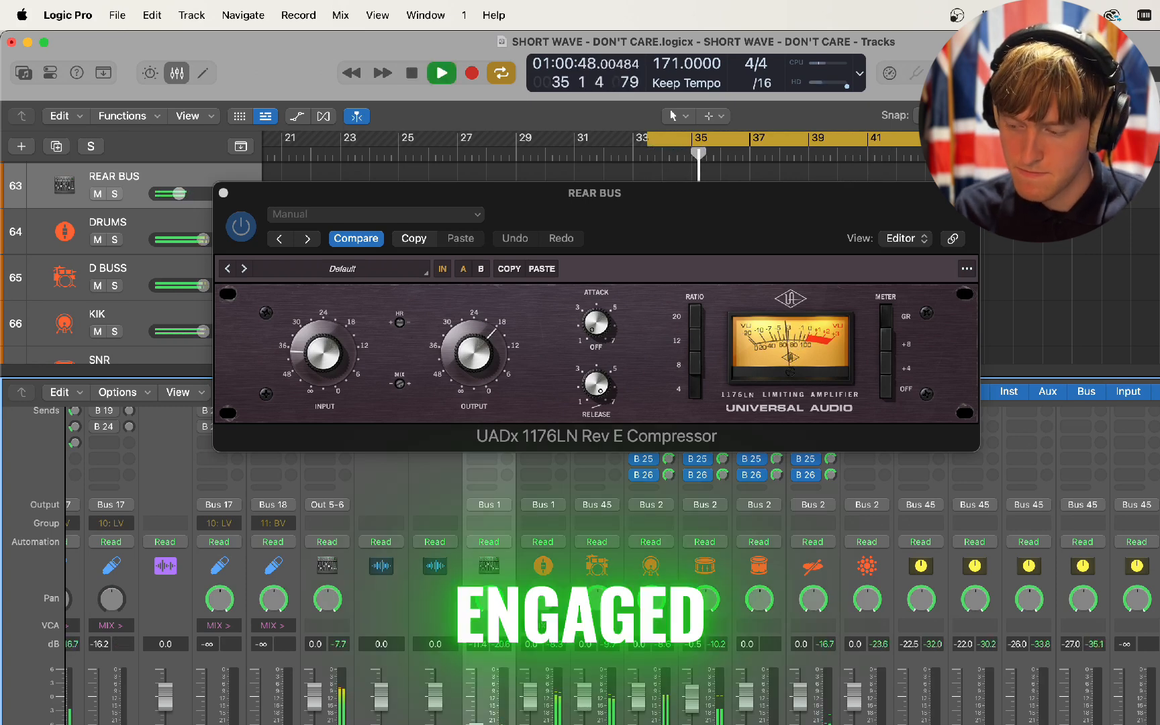
{"action": "key", "text": "m"}
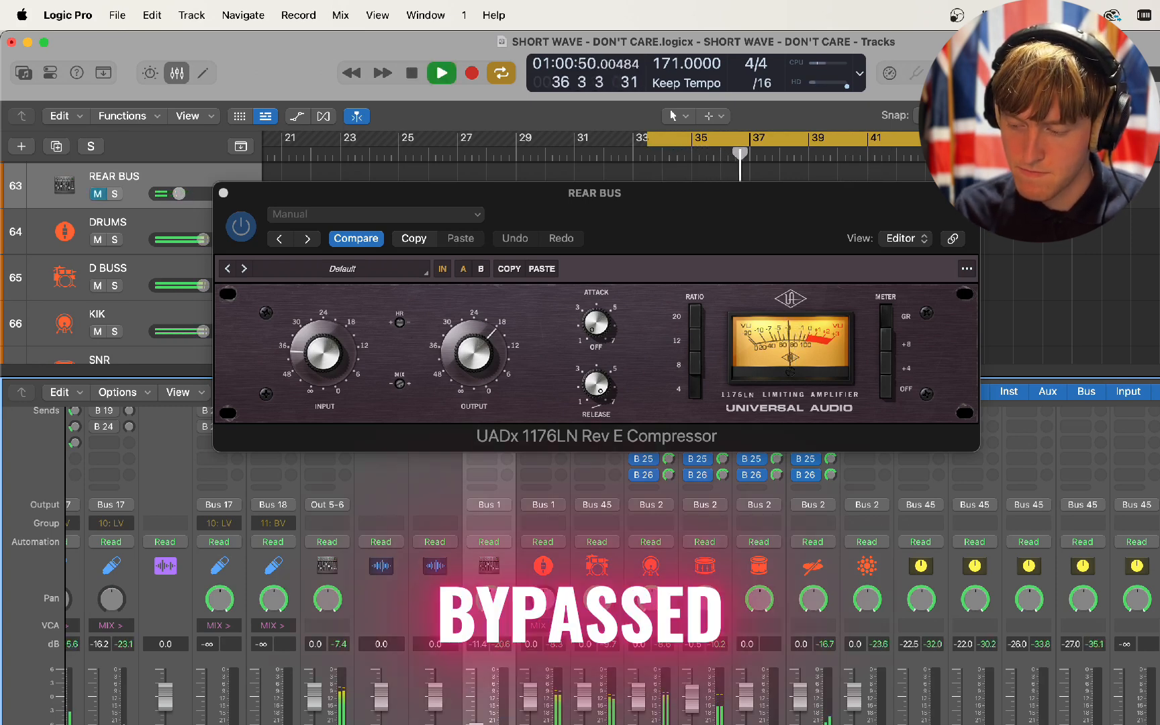
{"action": "key", "text": "m"}
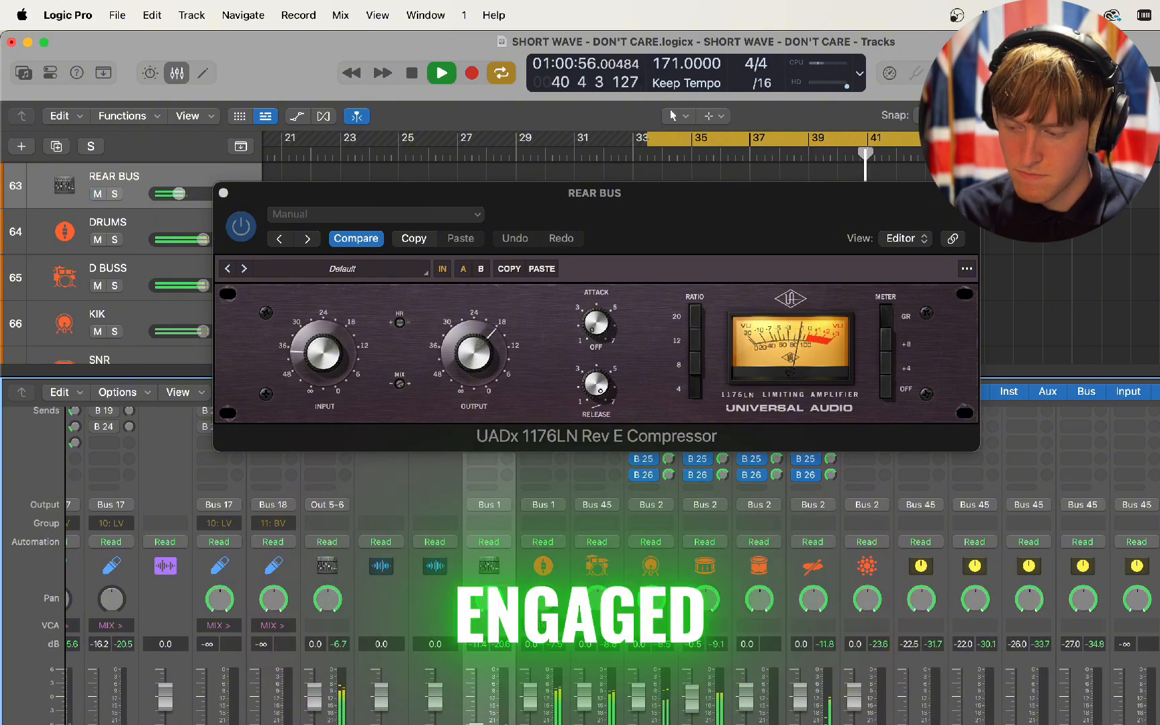
{"action": "key", "text": "m"}
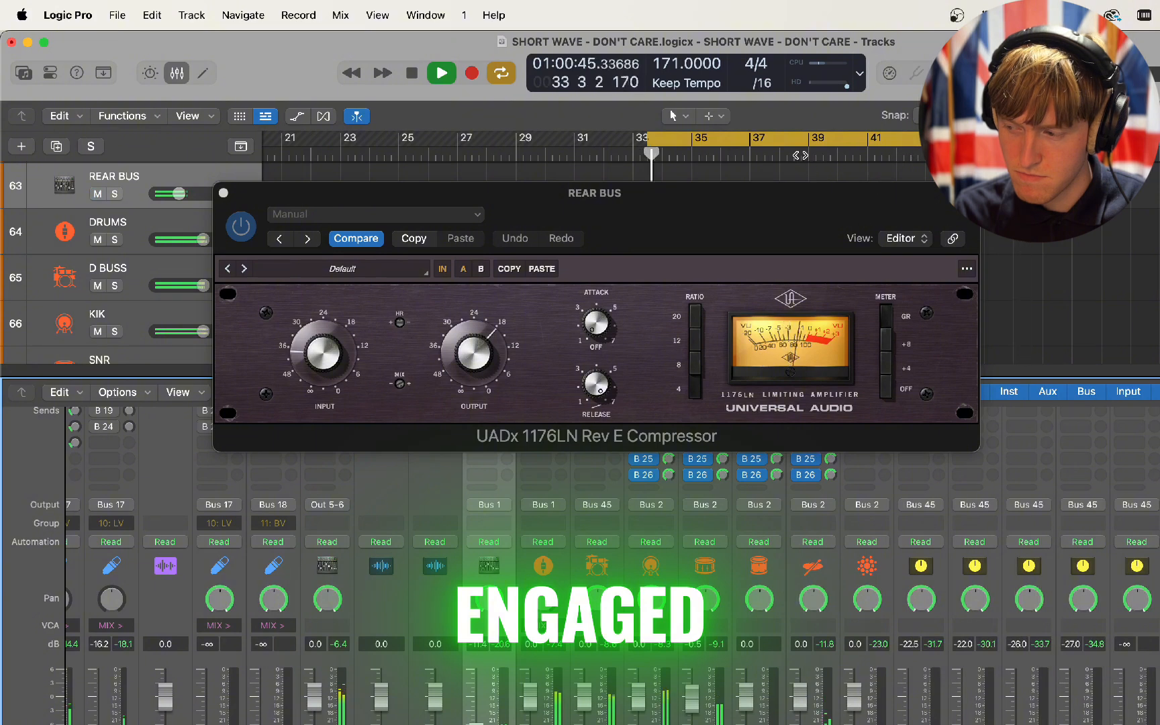
{"action": "key", "text": "m"}
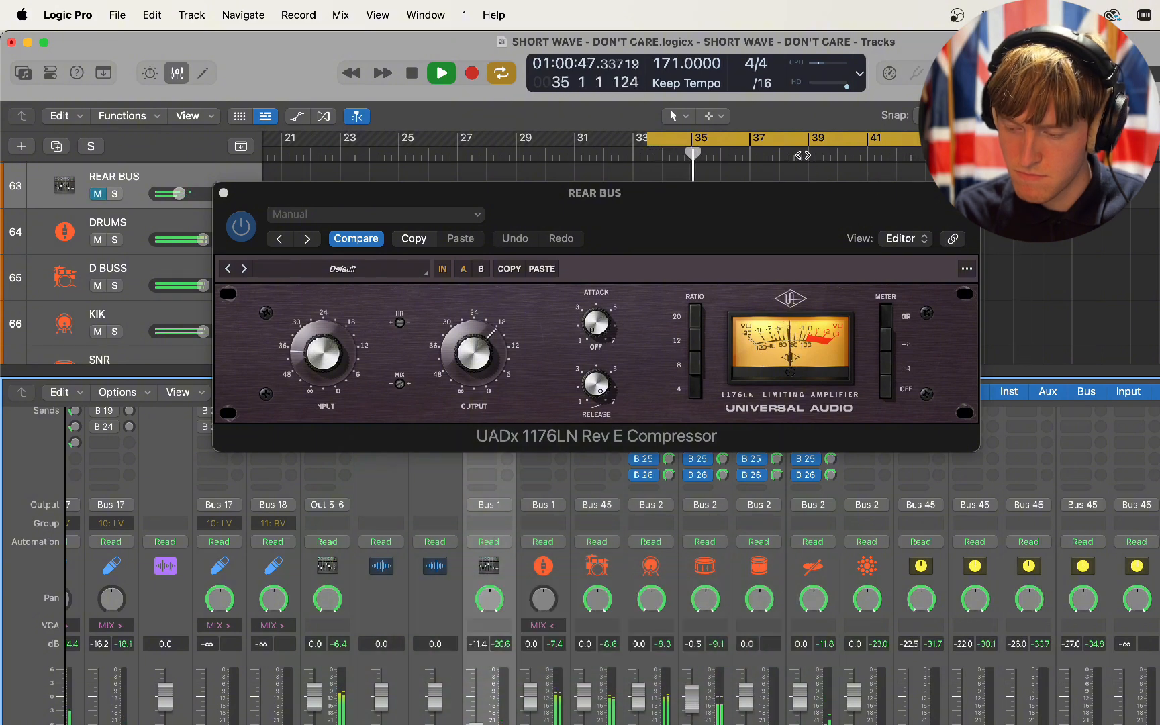
{"action": "key", "text": "m"}
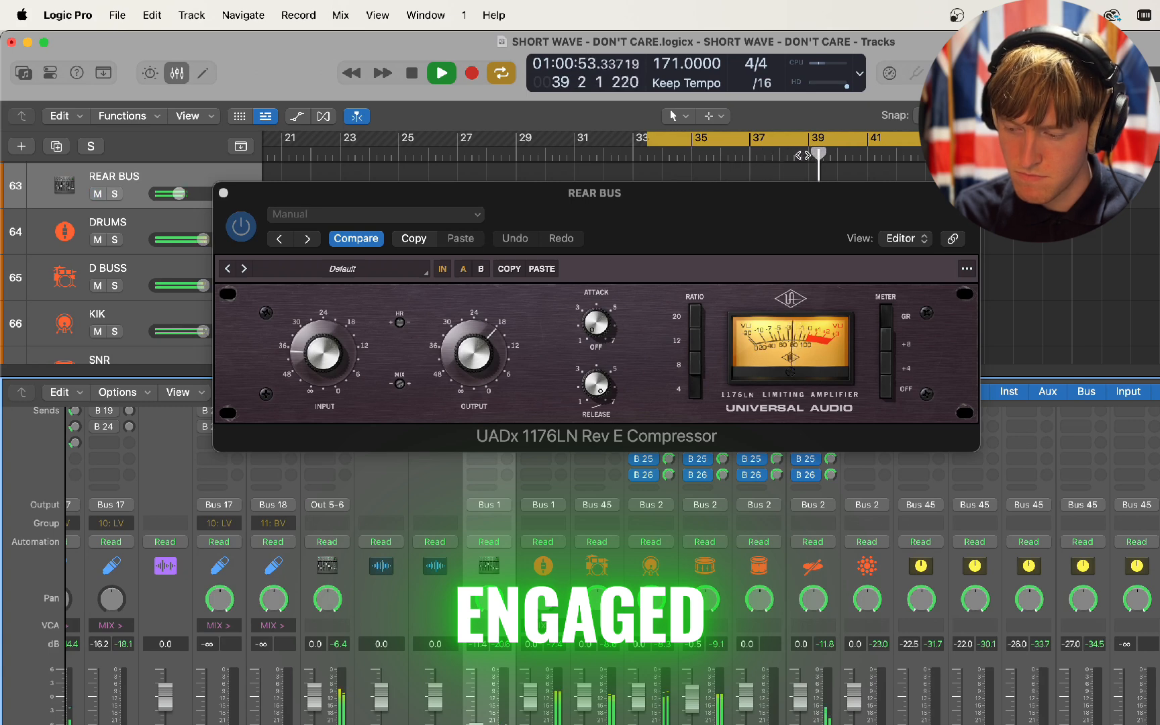
{"action": "key", "text": "m"}
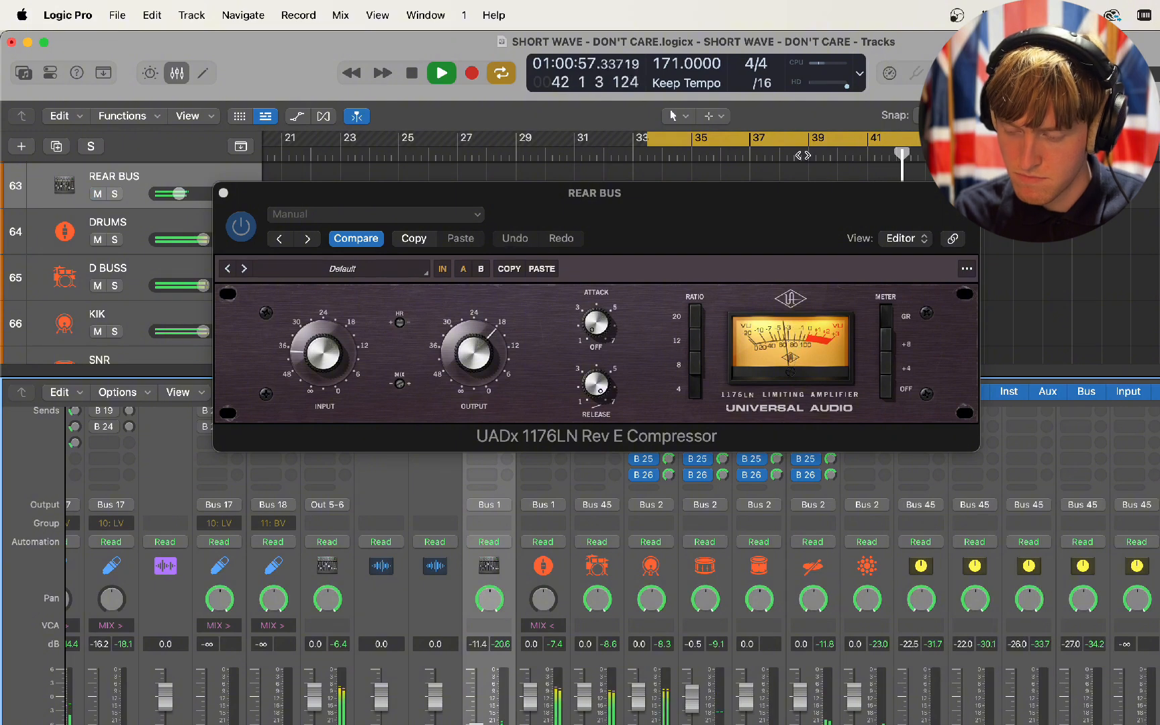
{"action": "key", "text": "m"}
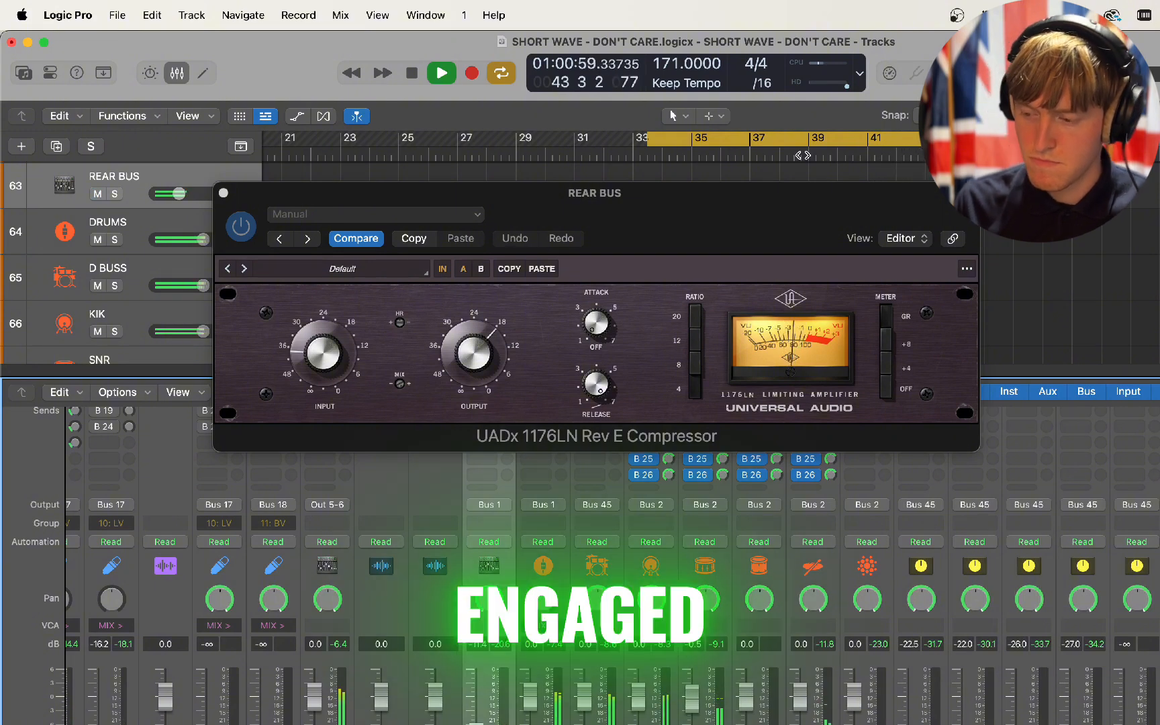
{"action": "key", "text": "space"}
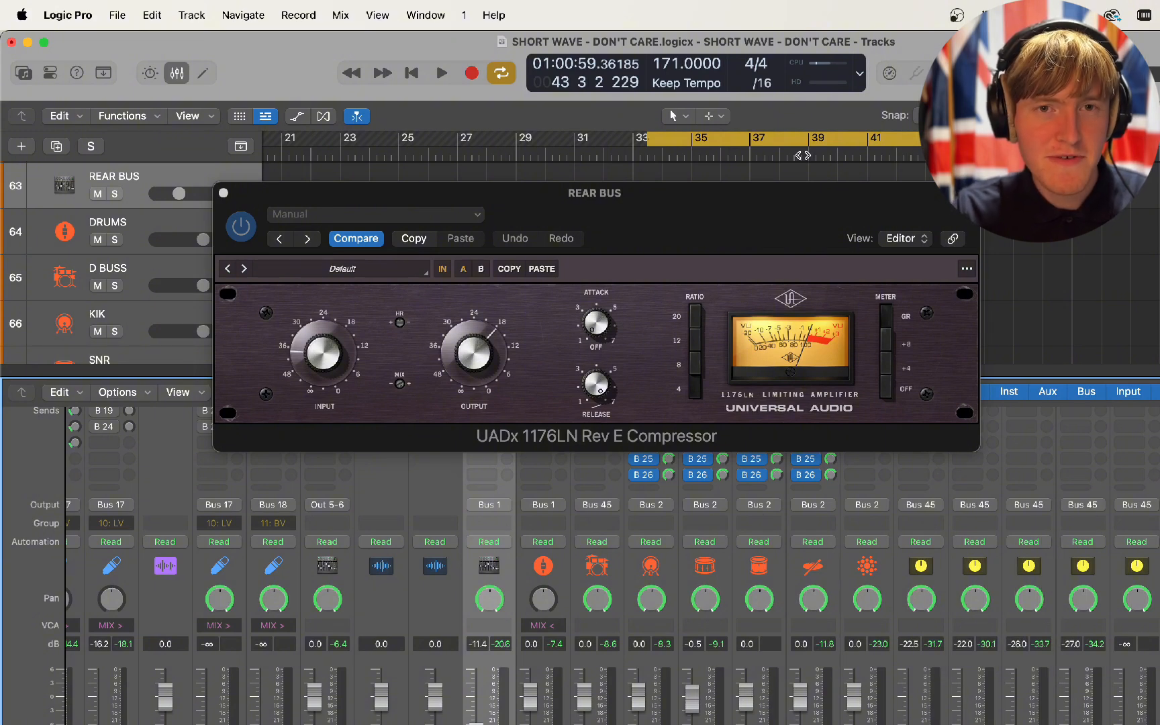
{"action": "key", "text": "space"}
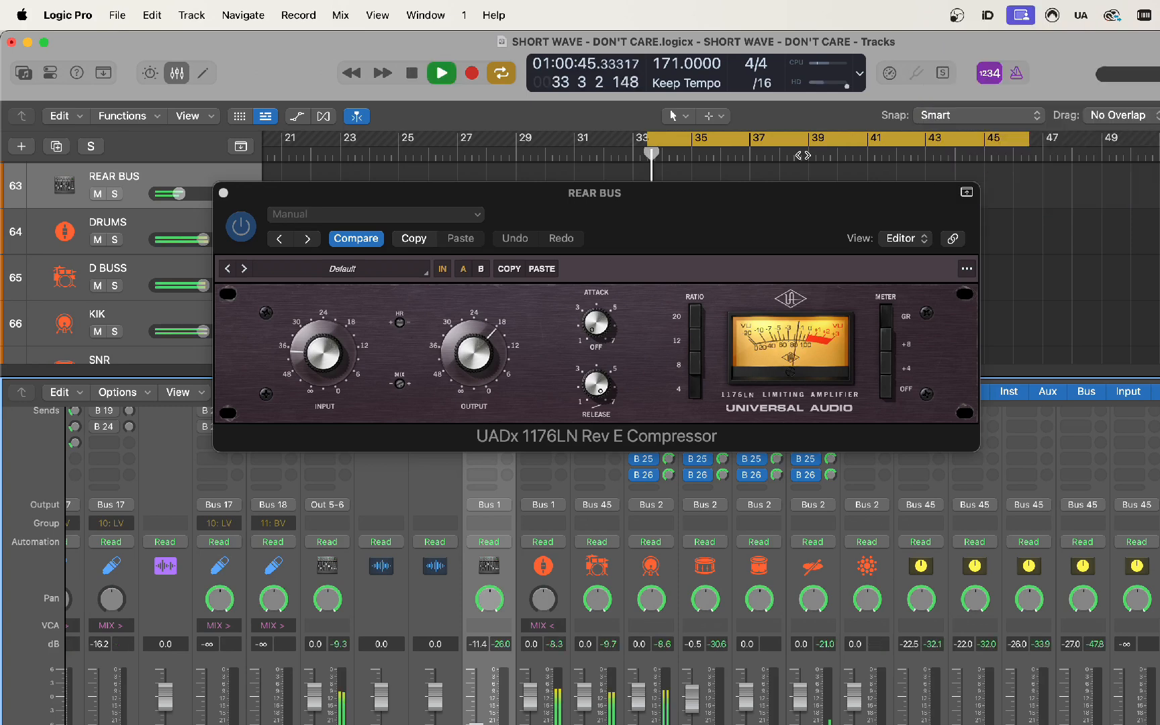